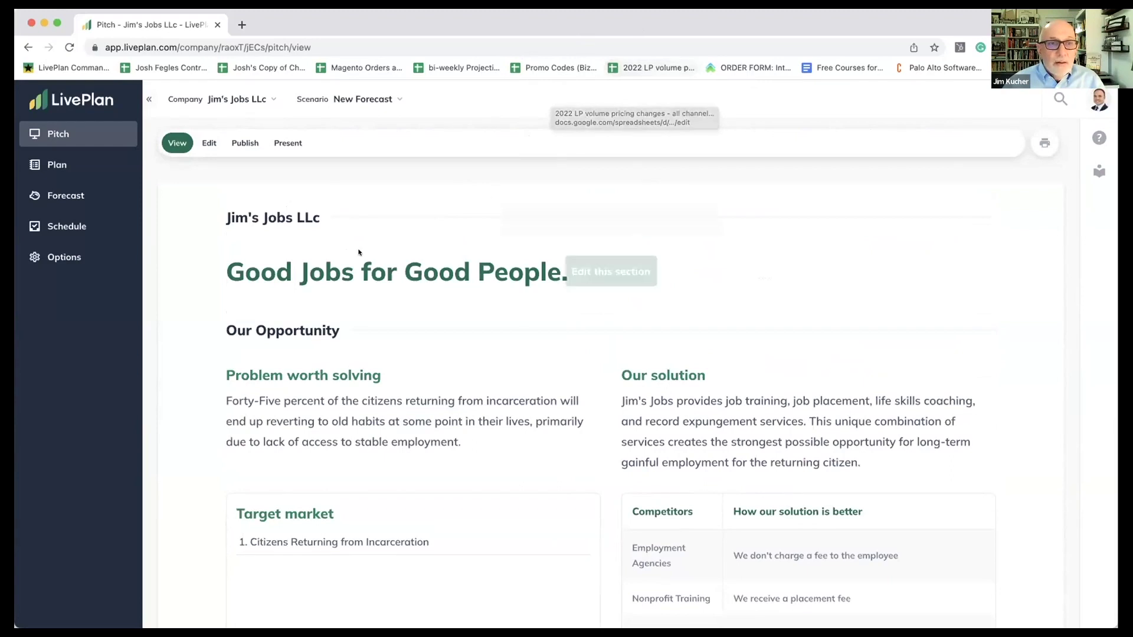
Step: Open the Revenue forecast and expand its revenue-streams guidance to the full text
scroll(254, 275, down, 1)
scroll(254, 276, up, 1)
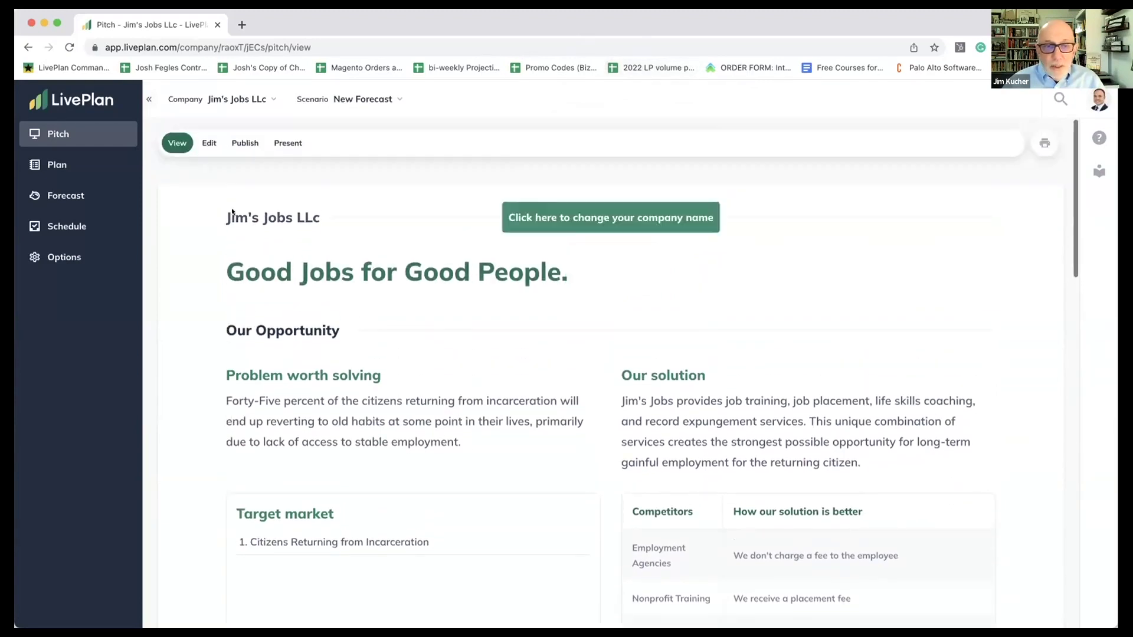
scroll(666, 285, down, 2)
scroll(666, 287, down, 1)
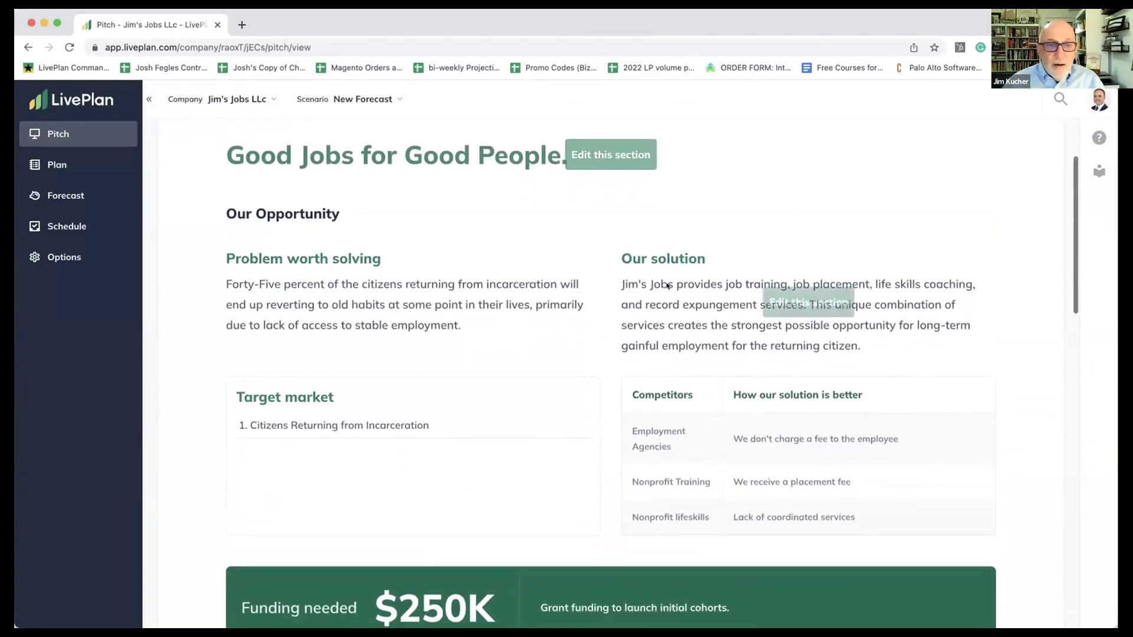
scroll(666, 286, up, 3)
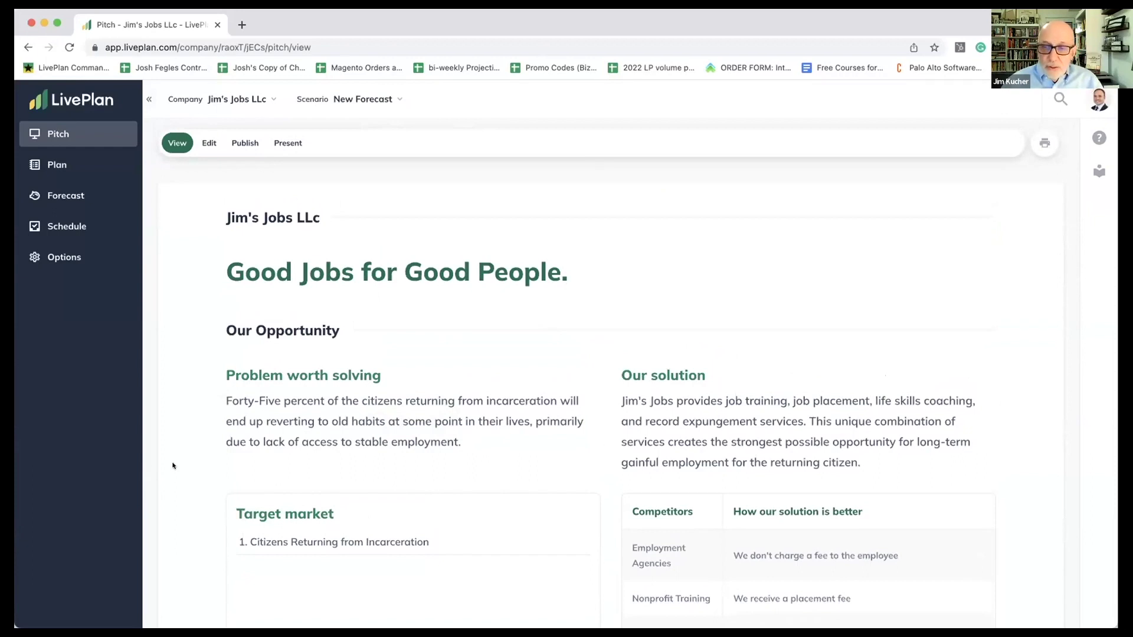
scroll(173, 466, down, 2)
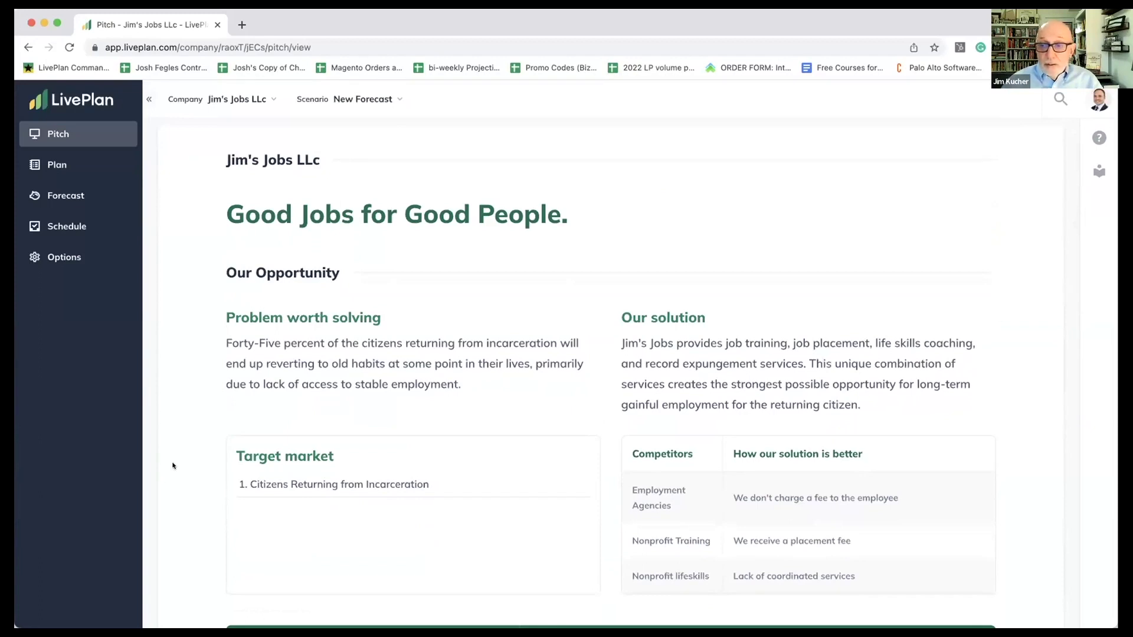
scroll(173, 466, down, 5)
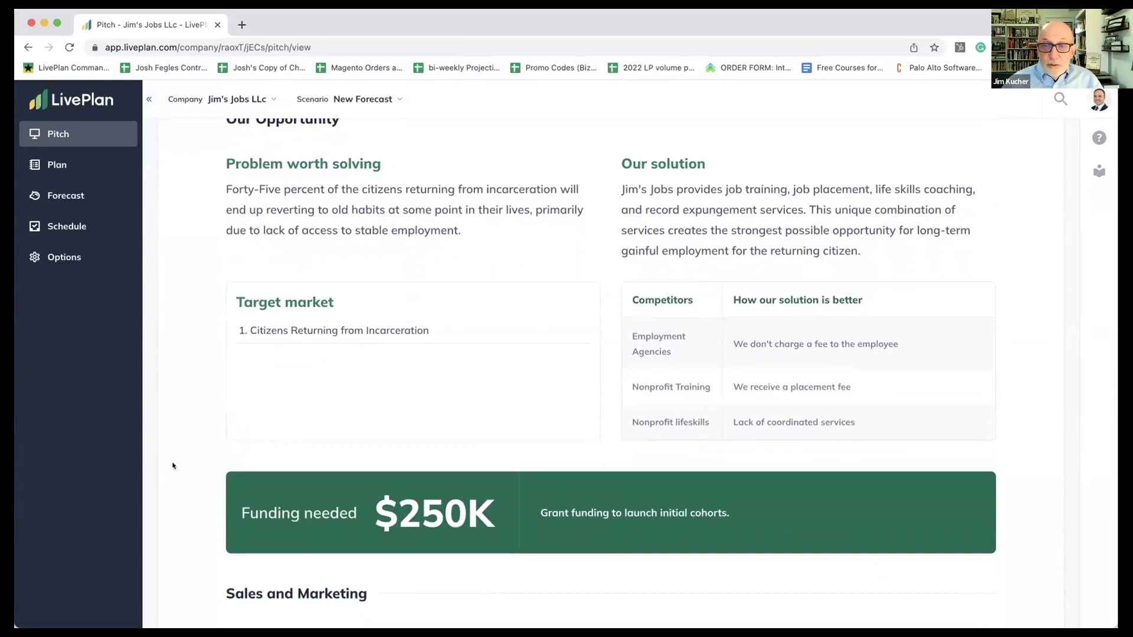
scroll(173, 467, down, 1)
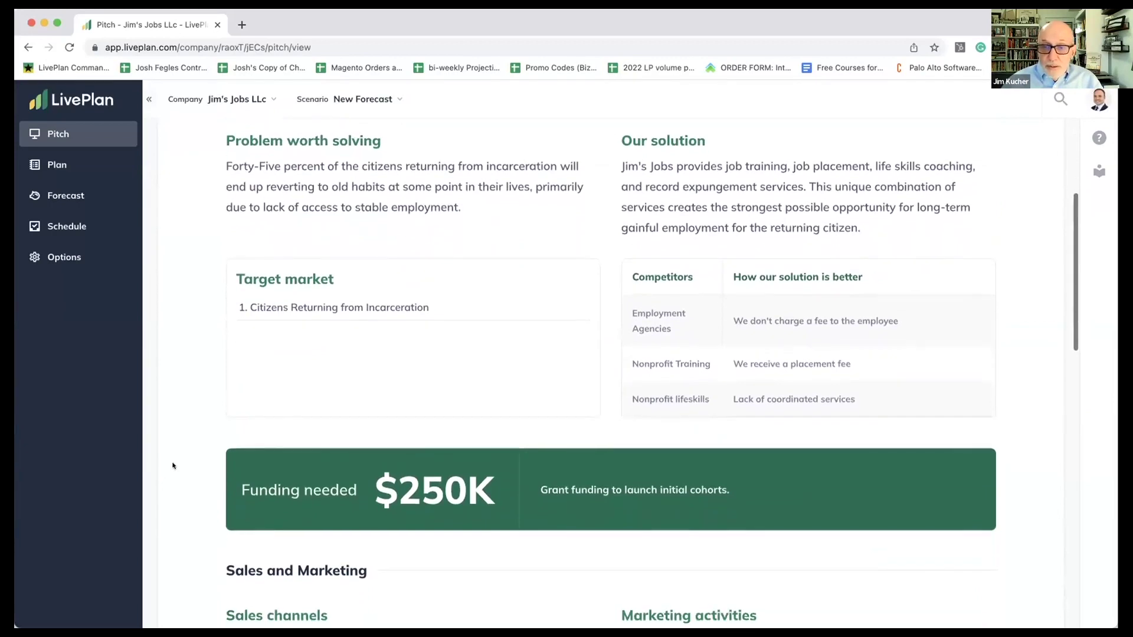
scroll(172, 466, down, 2)
scroll(173, 466, down, 3)
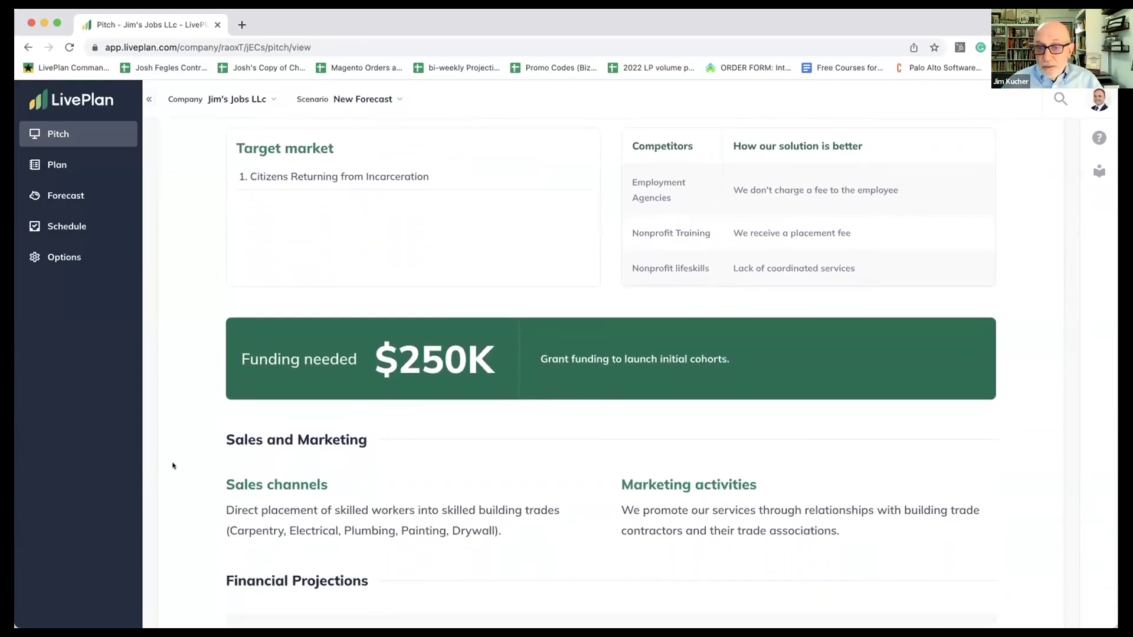
scroll(173, 466, down, 2)
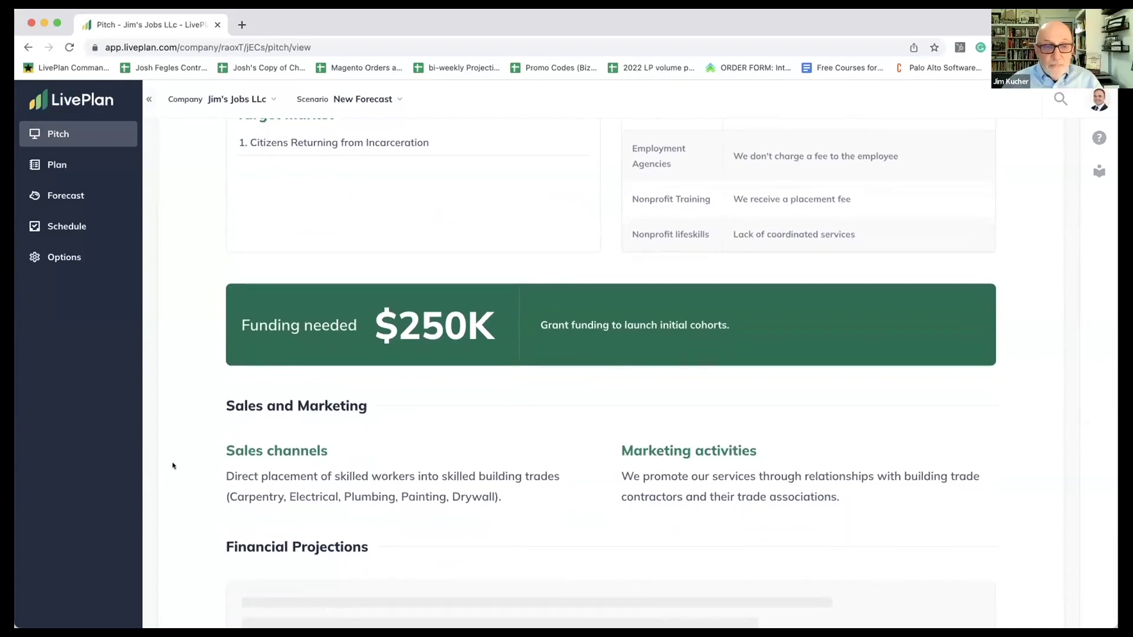
scroll(173, 467, down, 2)
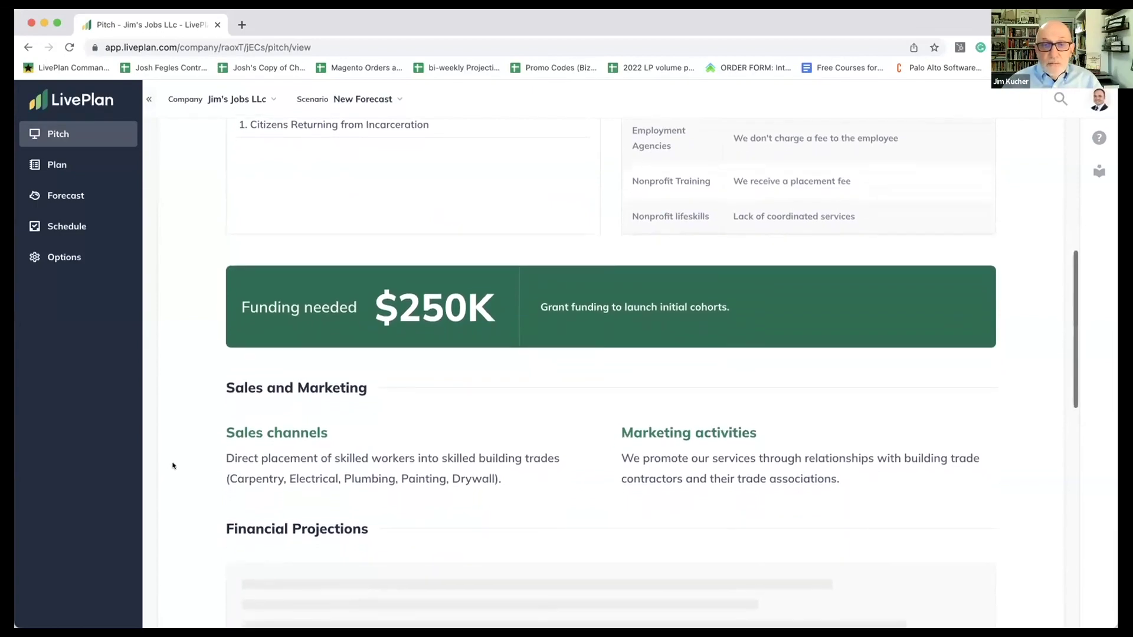
scroll(173, 466, down, 5)
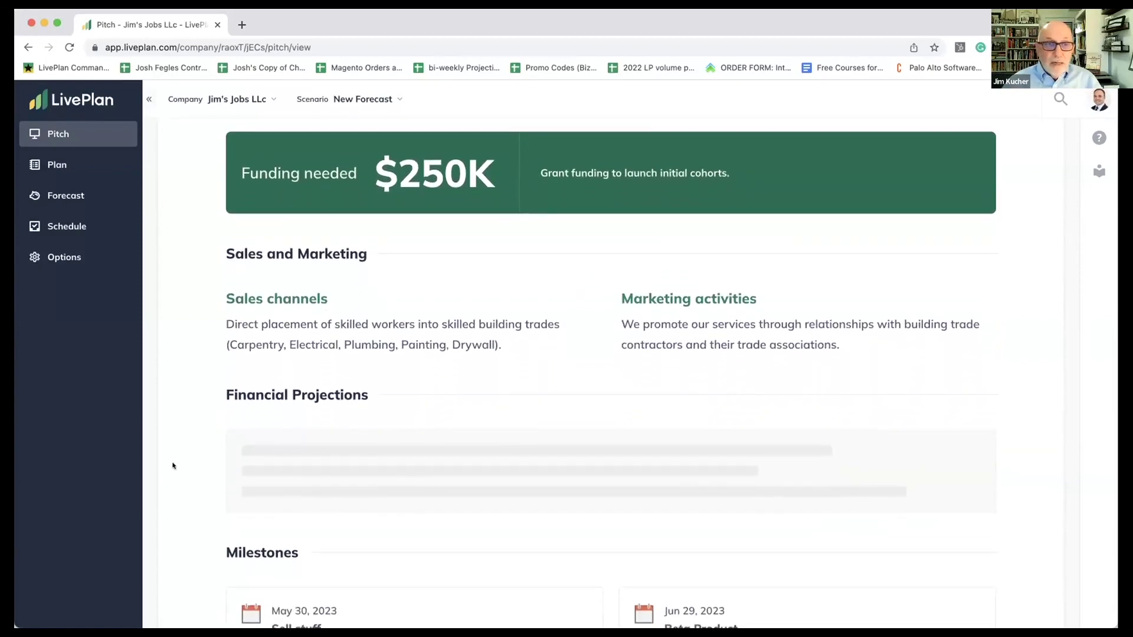
scroll(173, 467, down, 6)
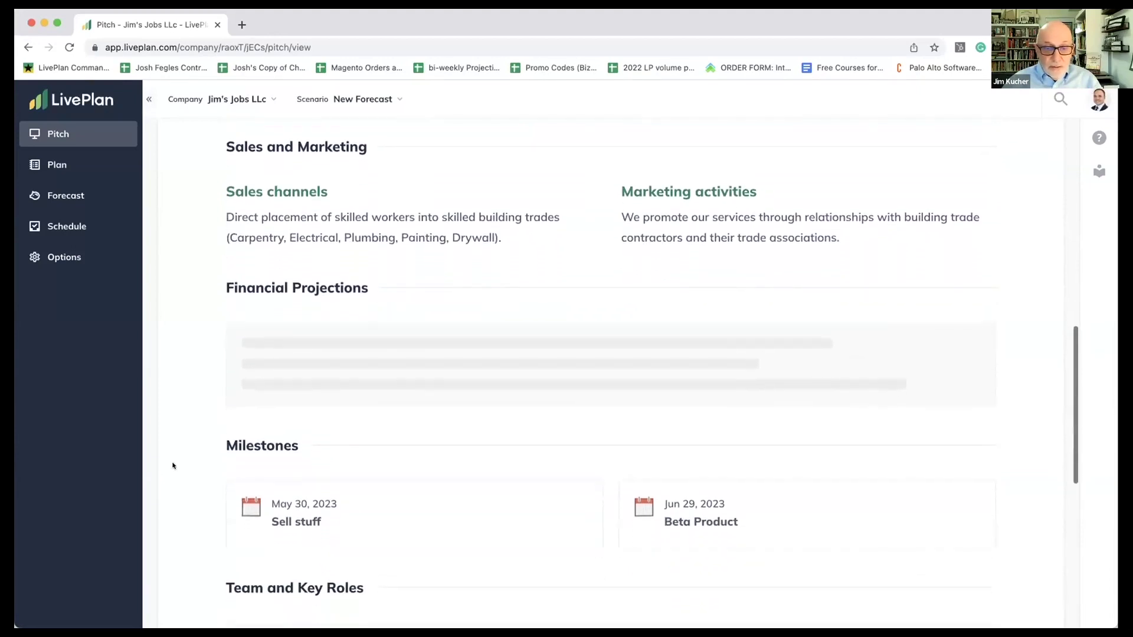
scroll(173, 466, up, 1)
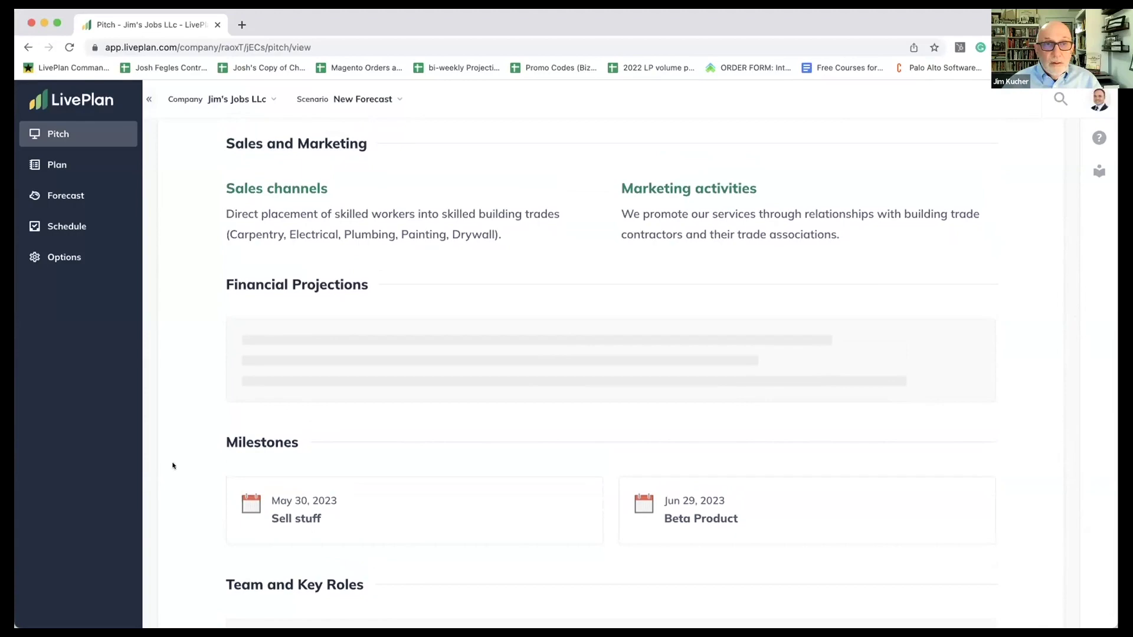
scroll(173, 466, up, 10)
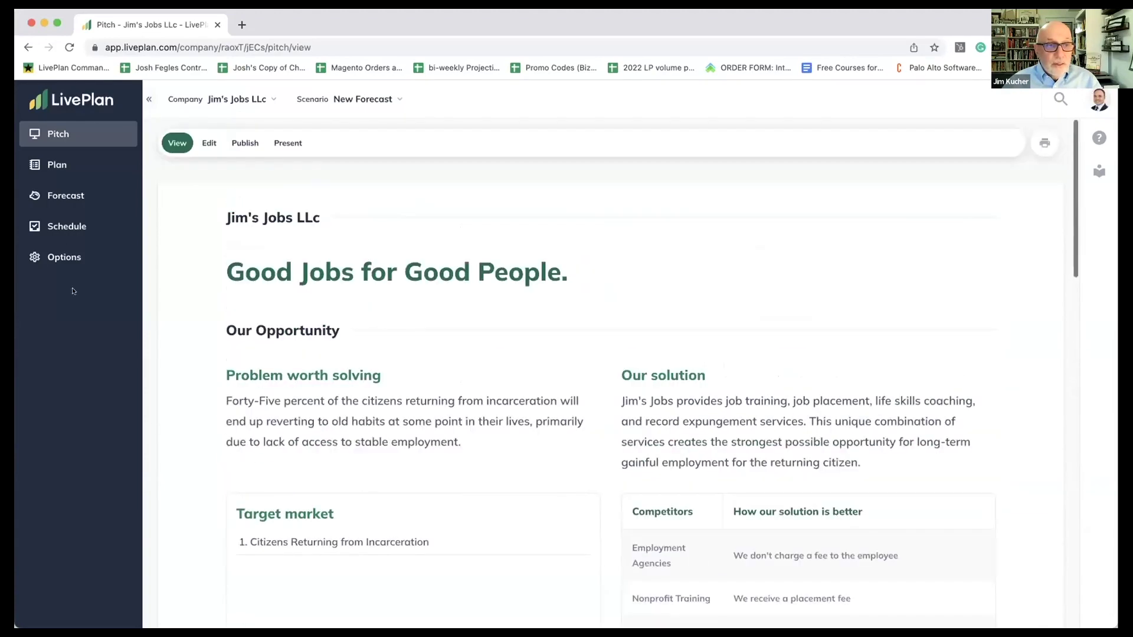
click(53, 202)
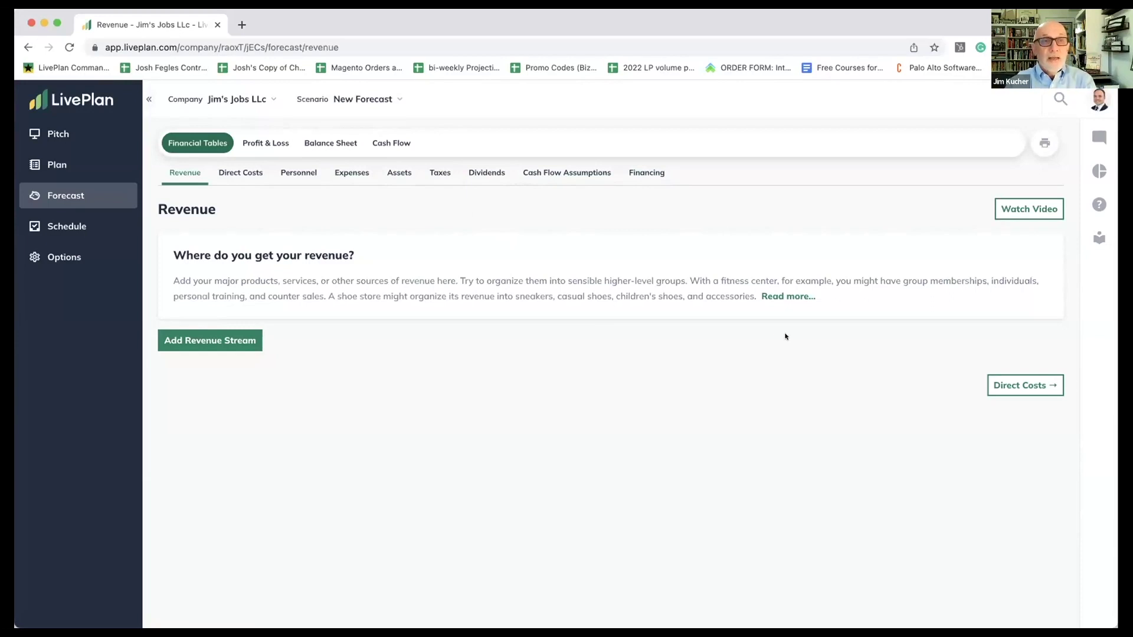
click(784, 297)
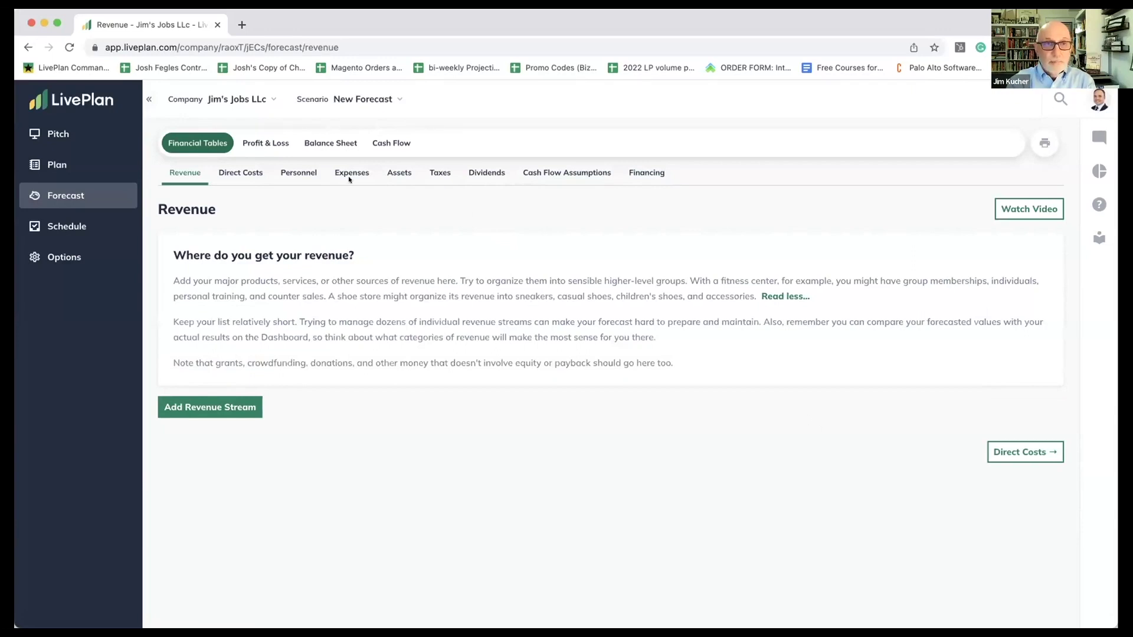
Step: Name a new revenue stream 'Planning Grant' and make it a Revenue only stream
click(207, 409)
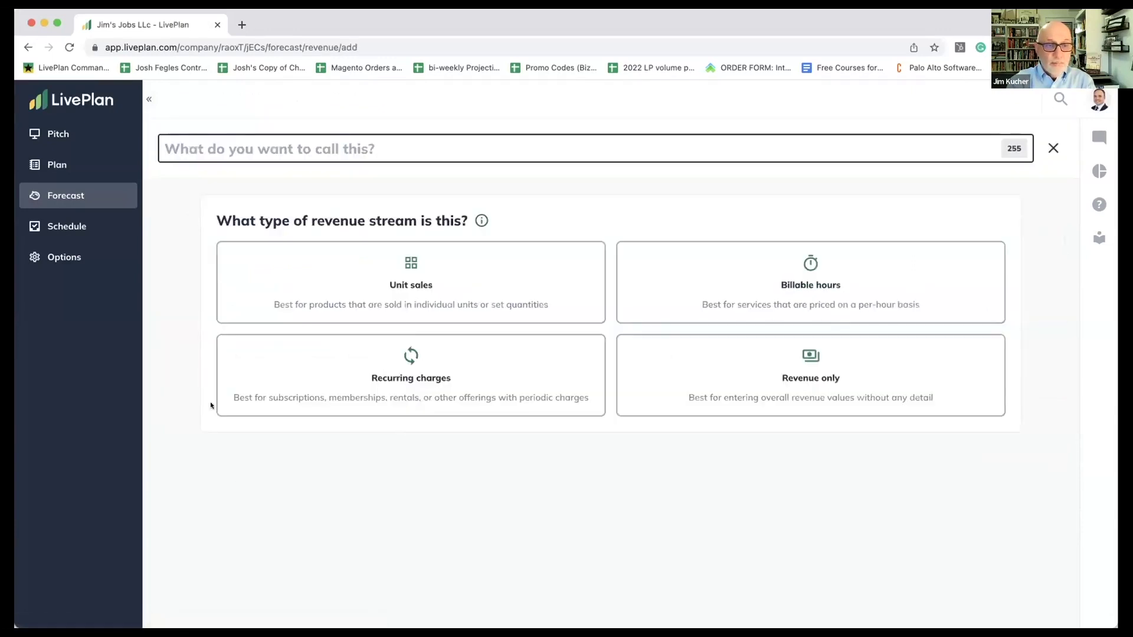
text(Planning G)
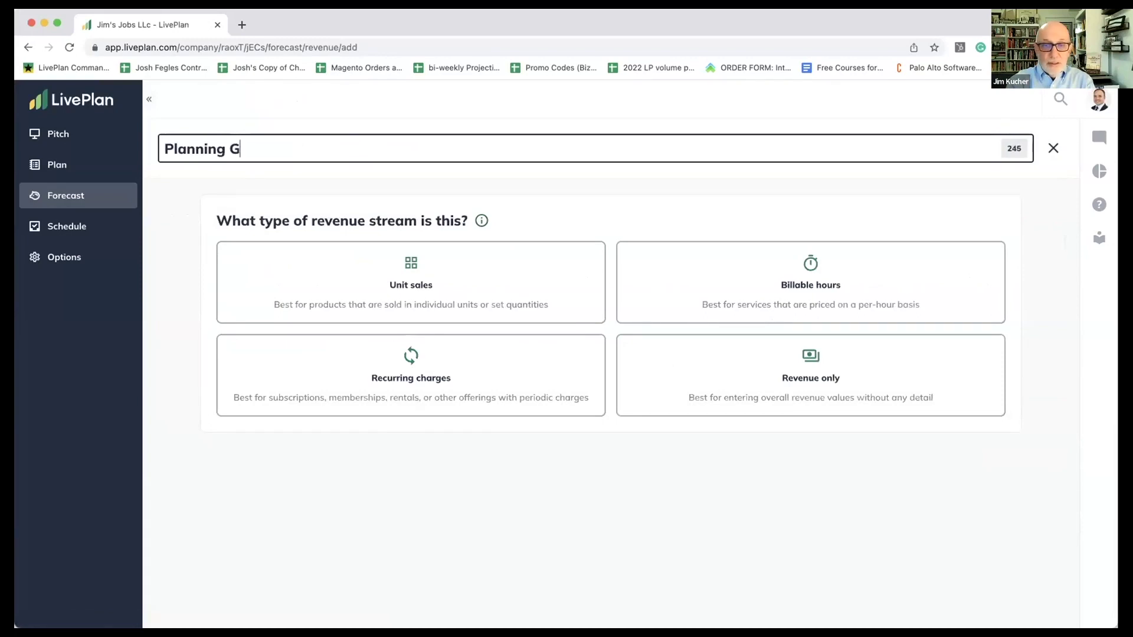
text(rant)
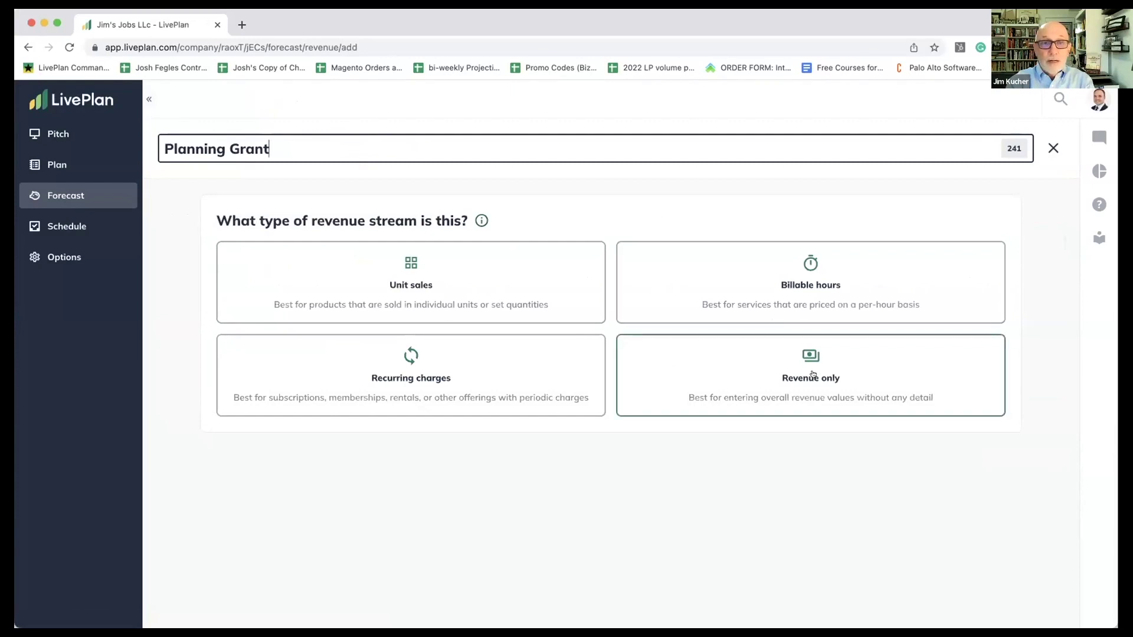
click(858, 376)
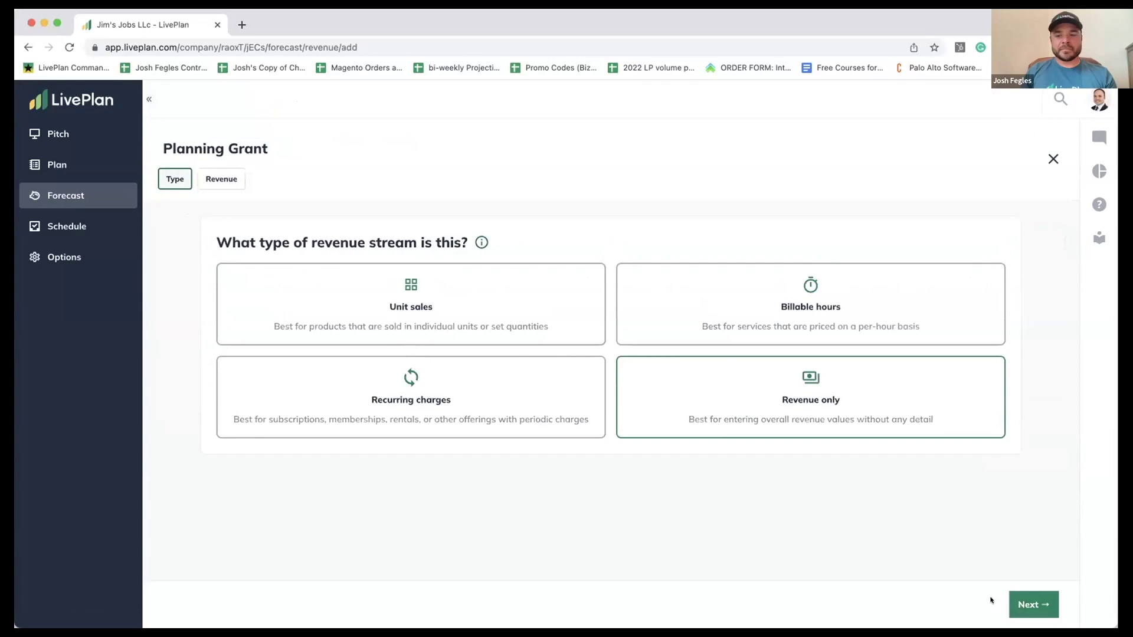
click(1016, 605)
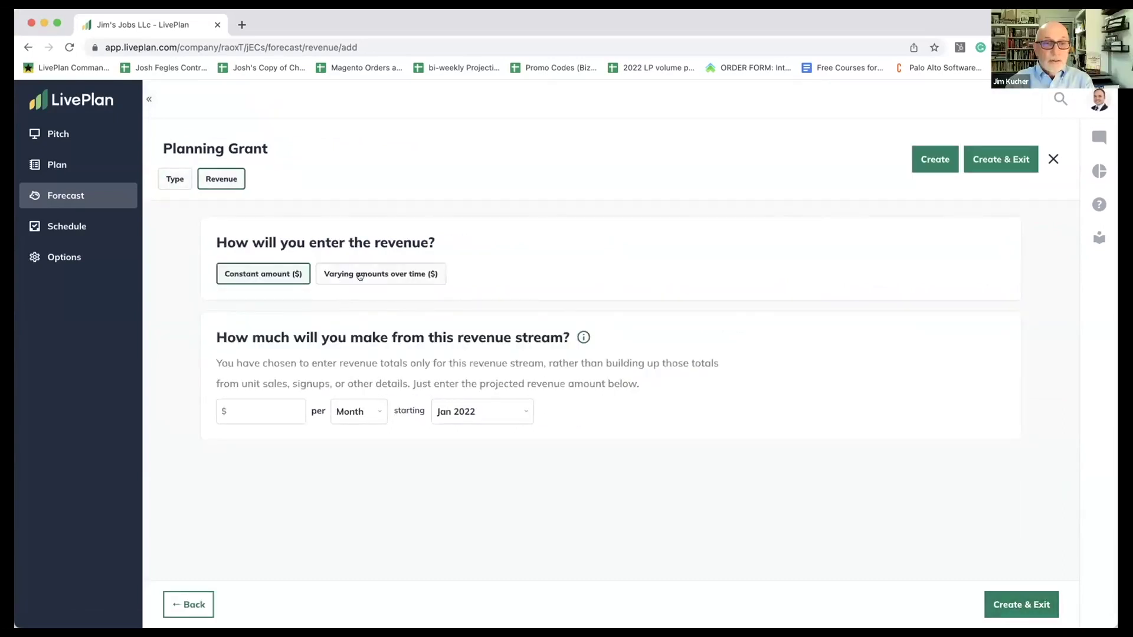
Step: Enter 500000 as the Planning Grant amount, set as a yearly figure
click(277, 407)
text(5)
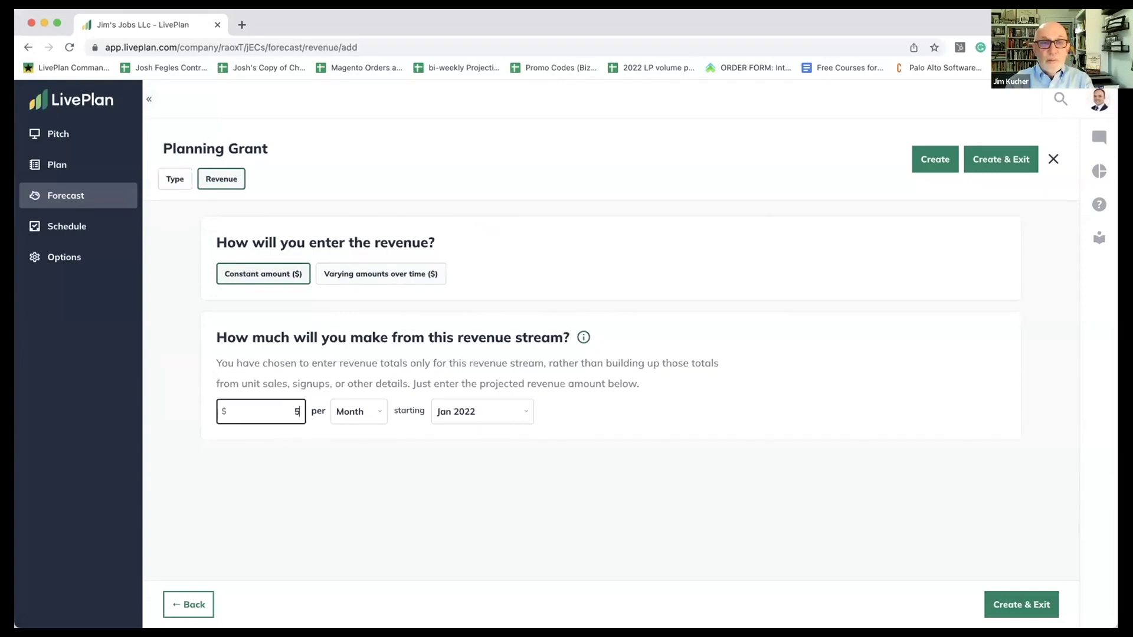
text(00000)
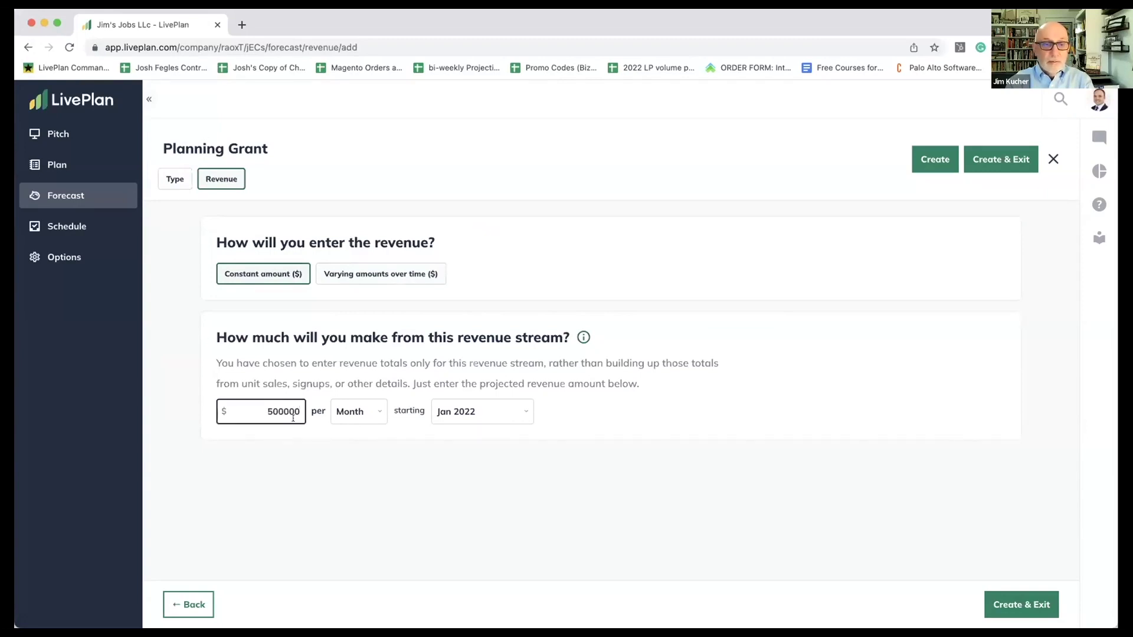
click(362, 411)
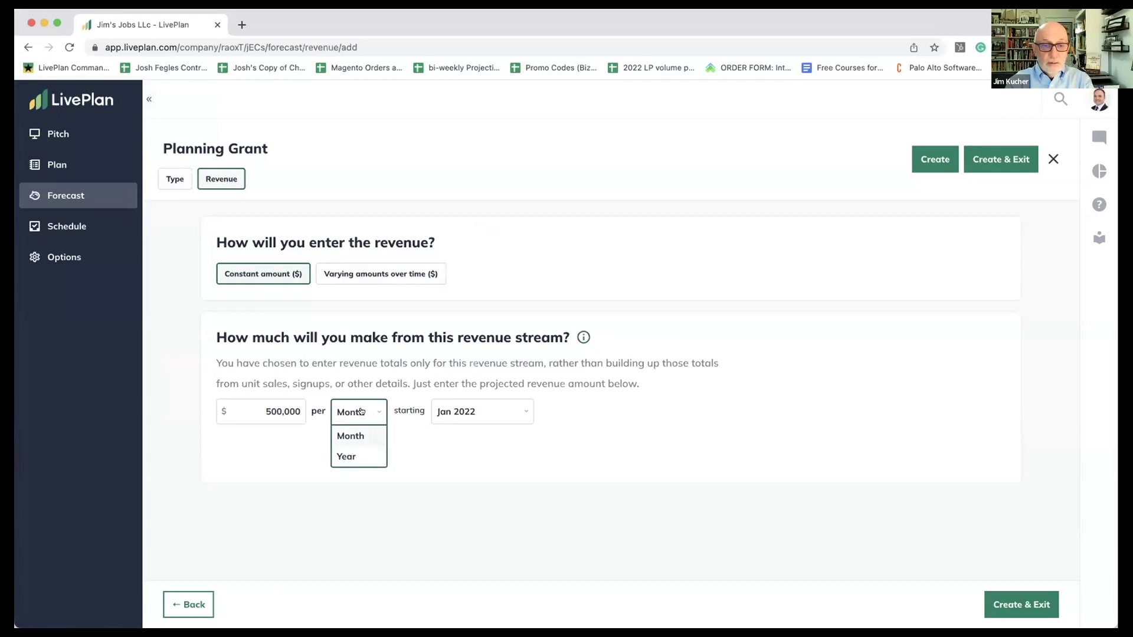
click(370, 463)
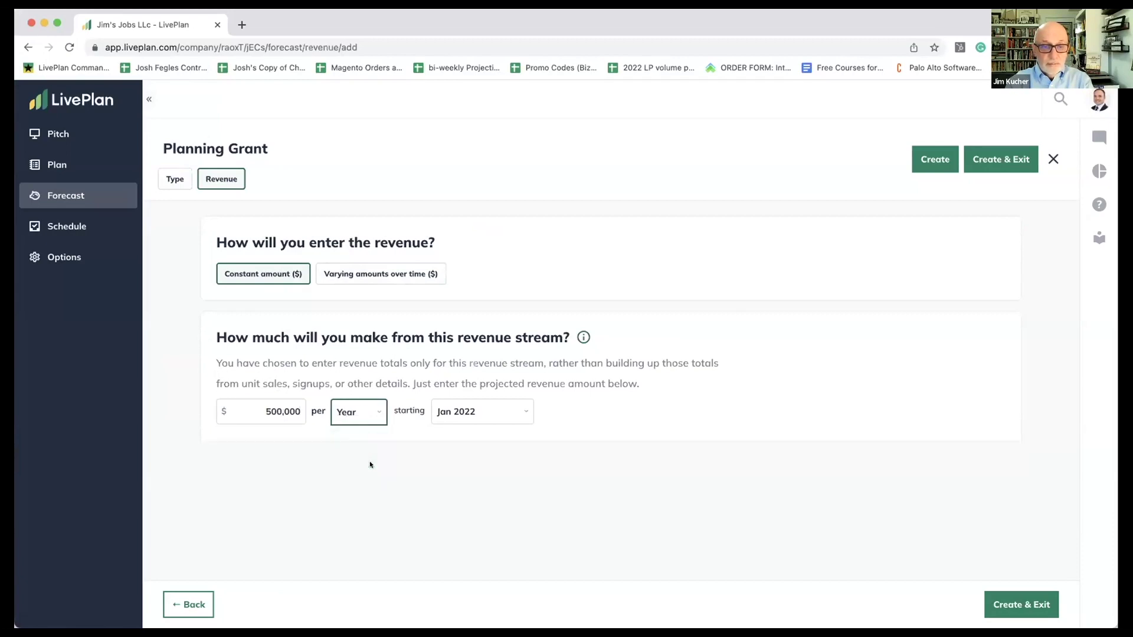
Step: Keep Jan 2022 as the start month and save the Planning Grant stream
click(477, 418)
scroll(478, 485, down, 4)
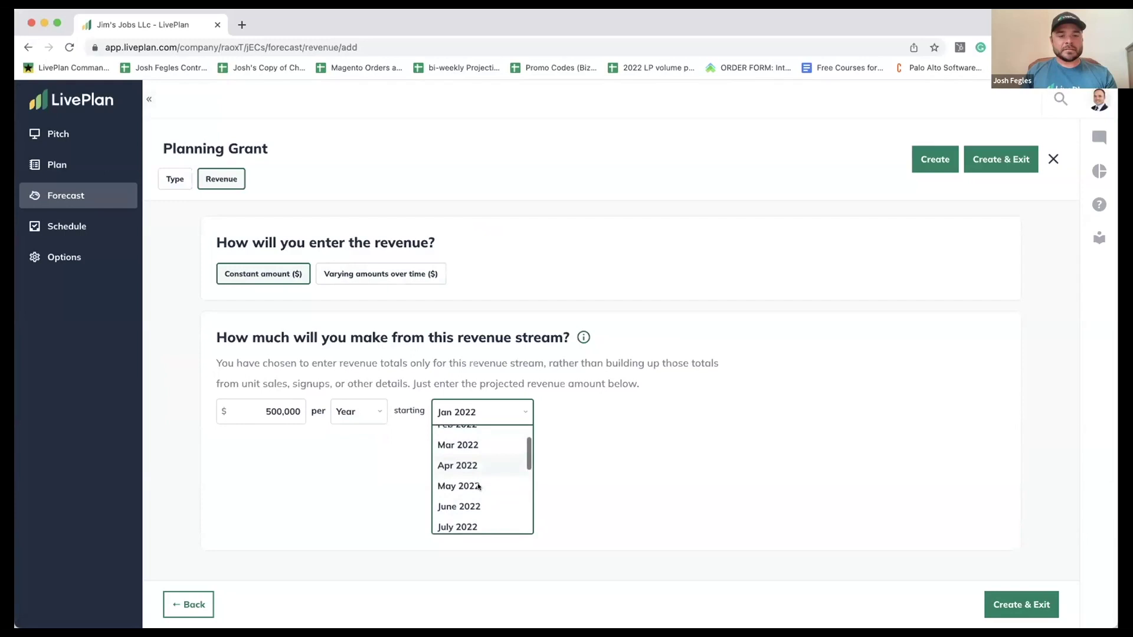
scroll(478, 485, up, 4)
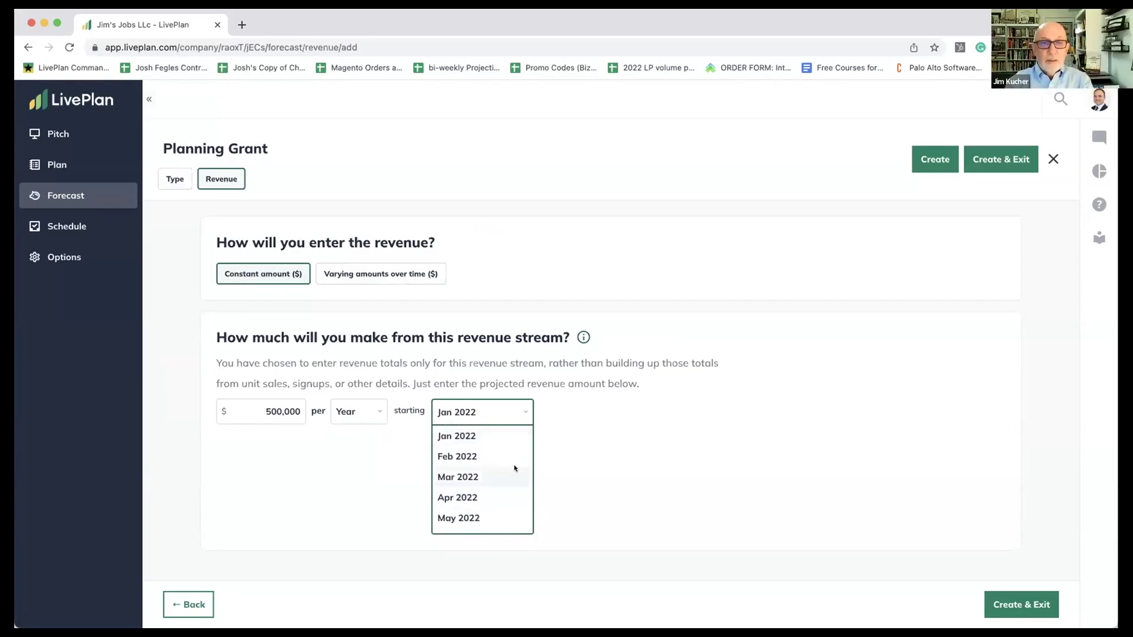
scroll(513, 467, down, 1)
scroll(512, 467, up, 1)
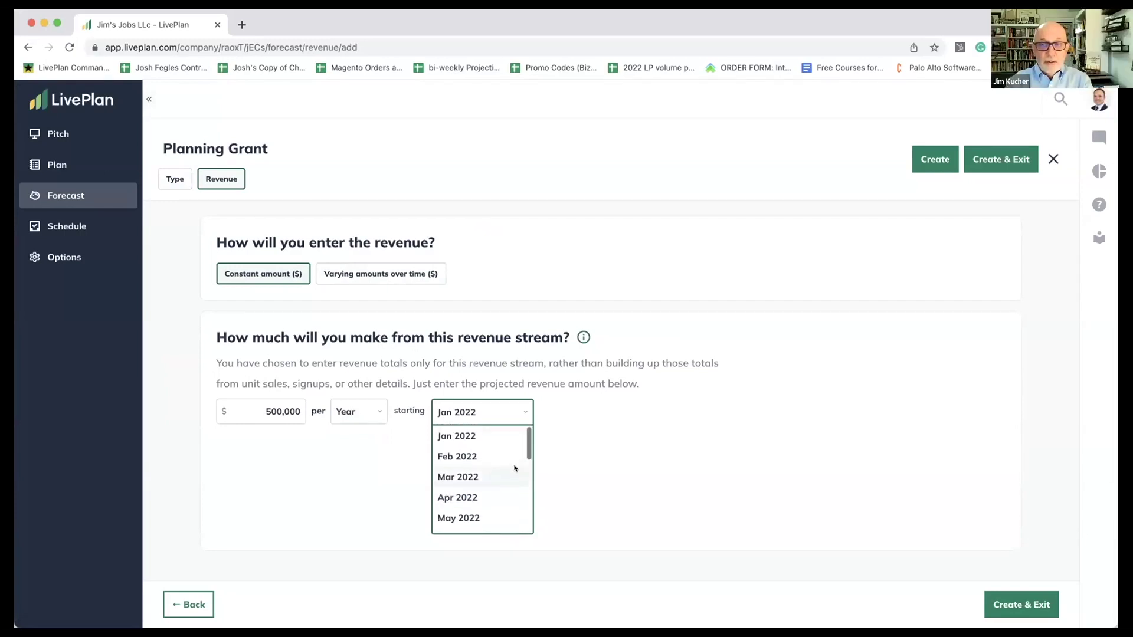
click(475, 433)
click(484, 417)
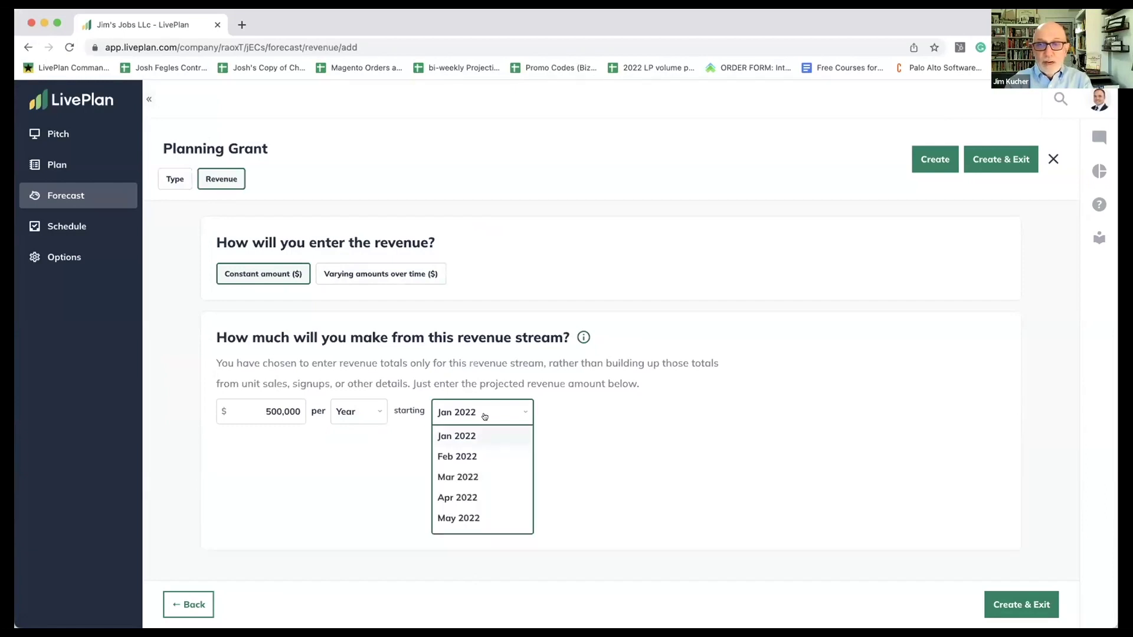
click(581, 423)
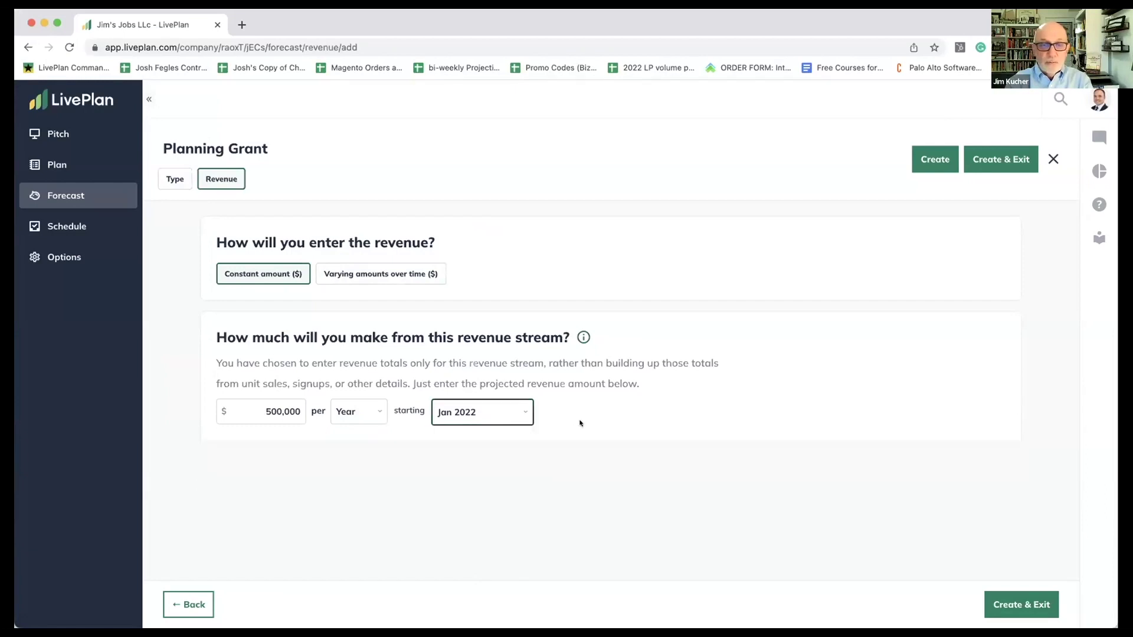
click(1012, 602)
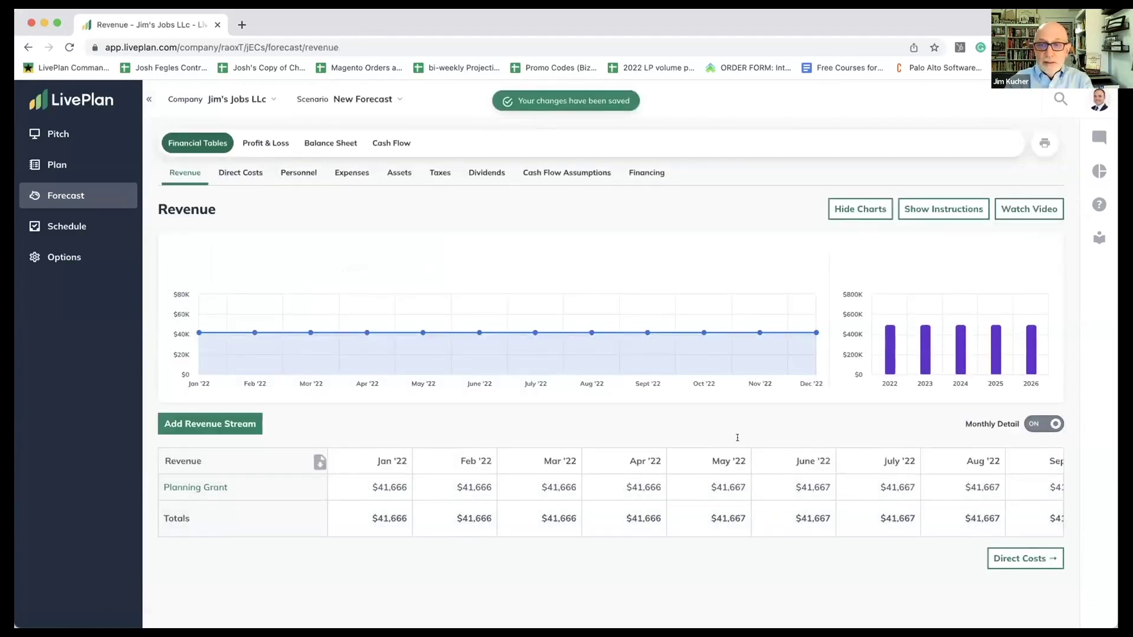
Step: Turn Monthly Detail off for yearly totals and reopen Planning Grant for editing
click(1039, 426)
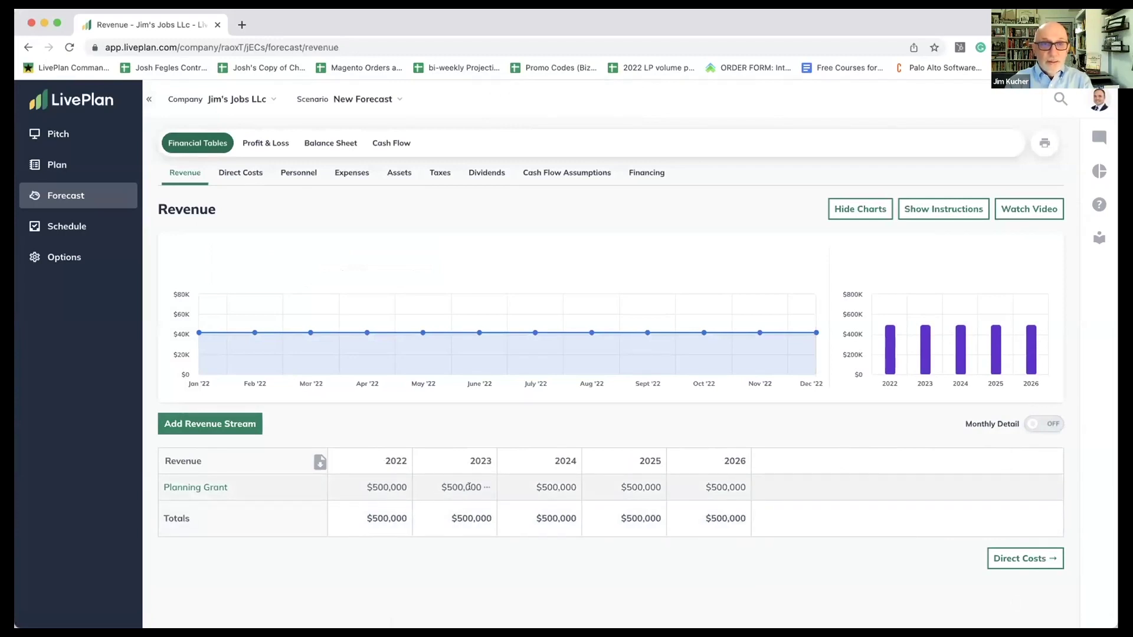
click(212, 489)
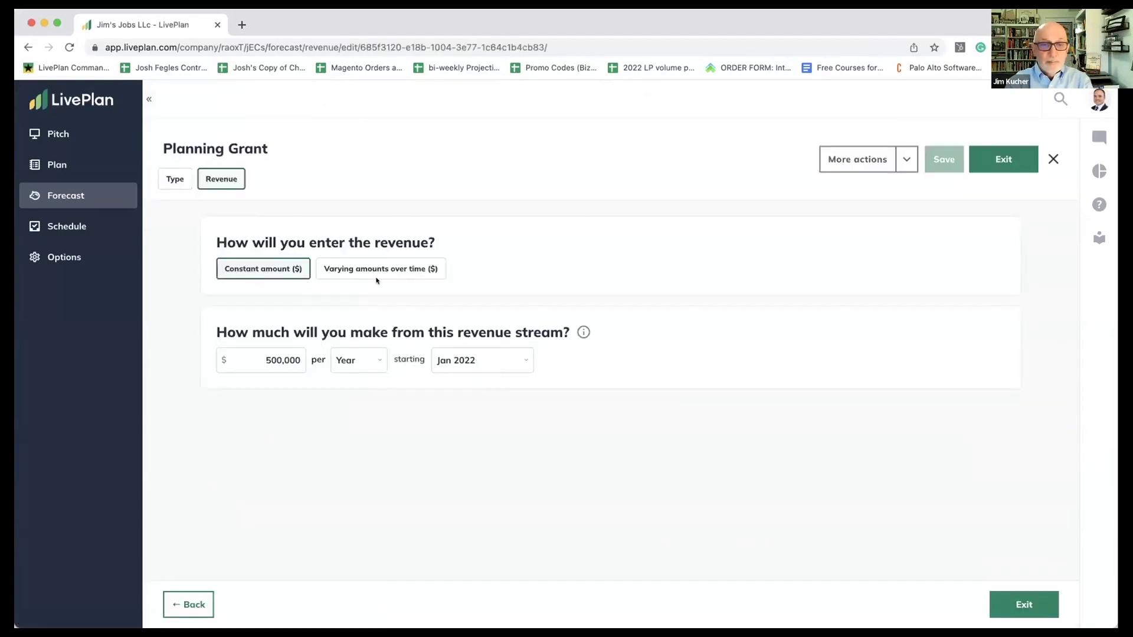
Step: Switch Planning Grant to varying amounts, set 2023–2026 totals to 0, and save
click(345, 271)
scroll(365, 531, down, 5)
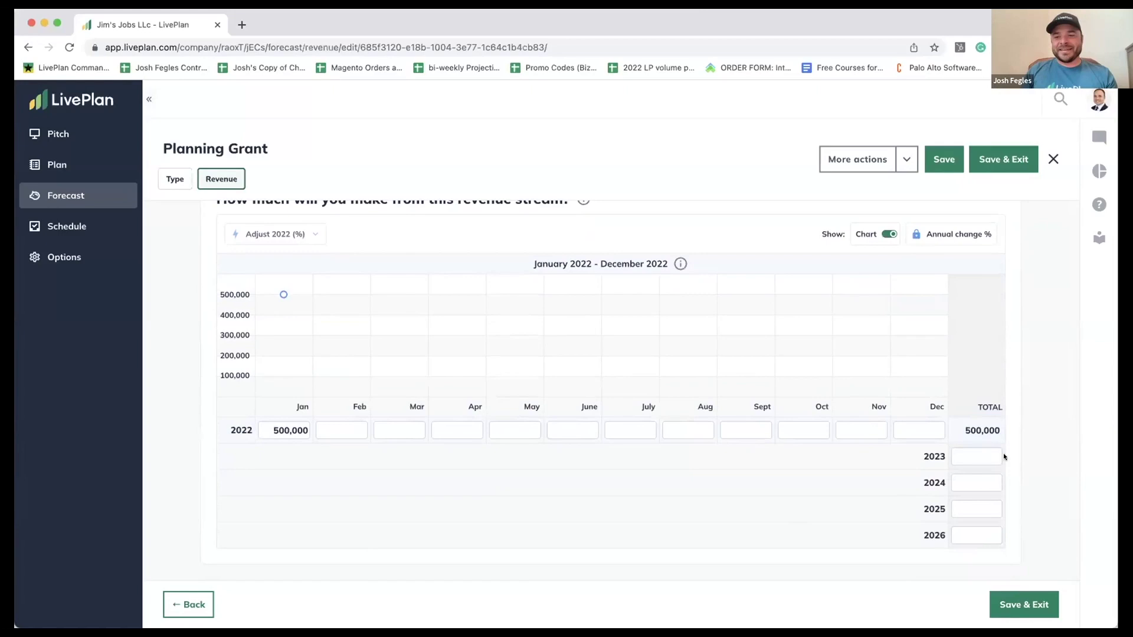
click(981, 450)
click(982, 476)
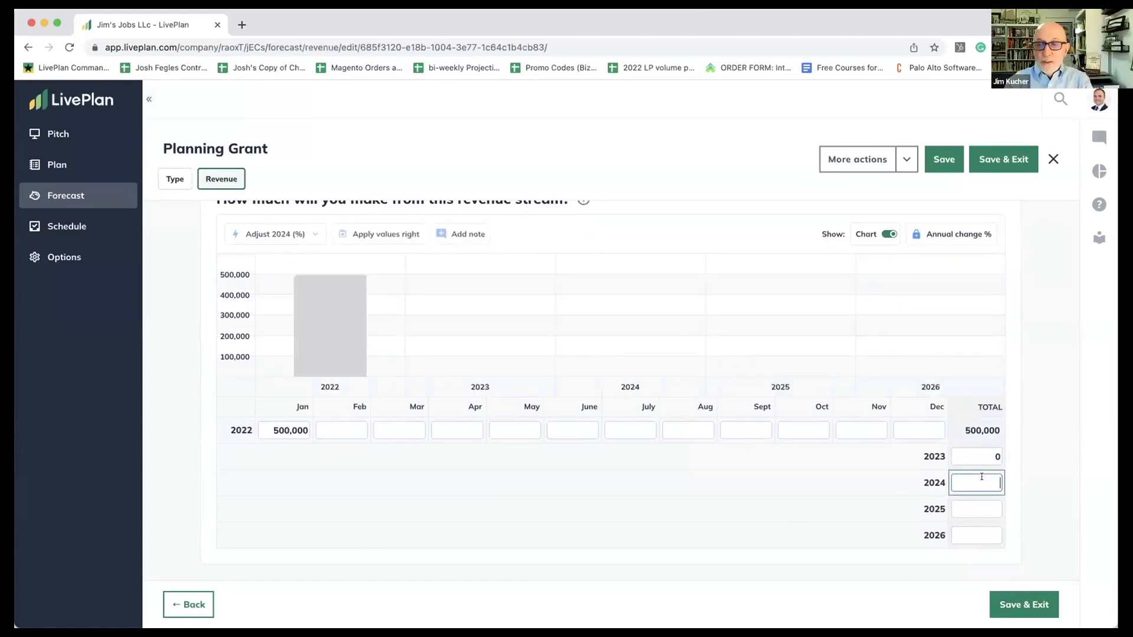
click(984, 504)
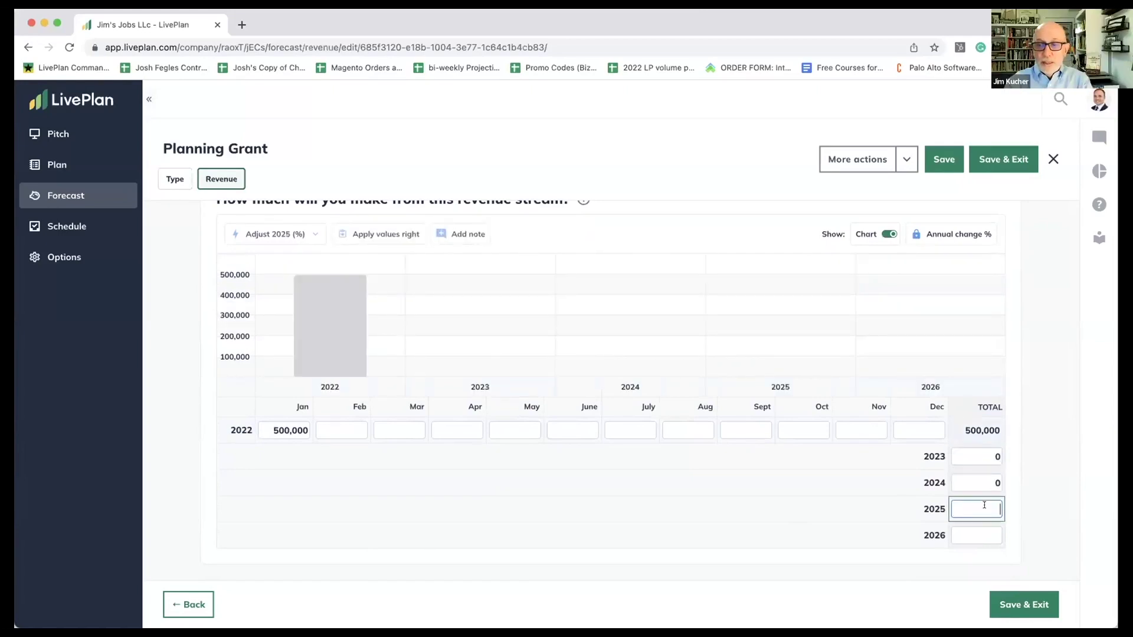
click(984, 536)
click(982, 454)
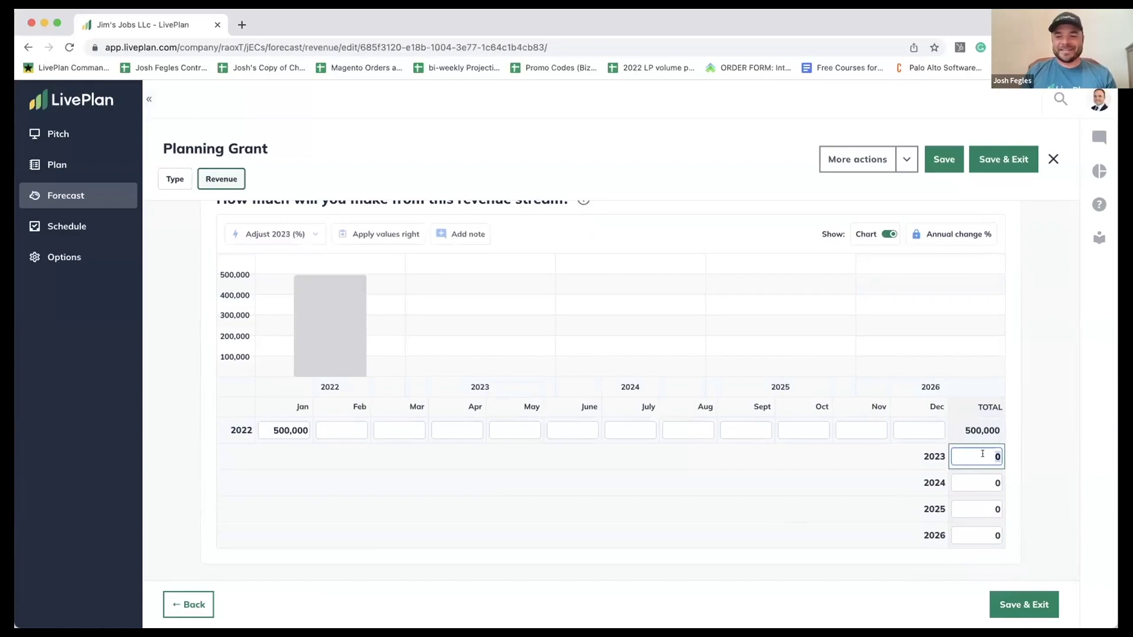
click(1030, 597)
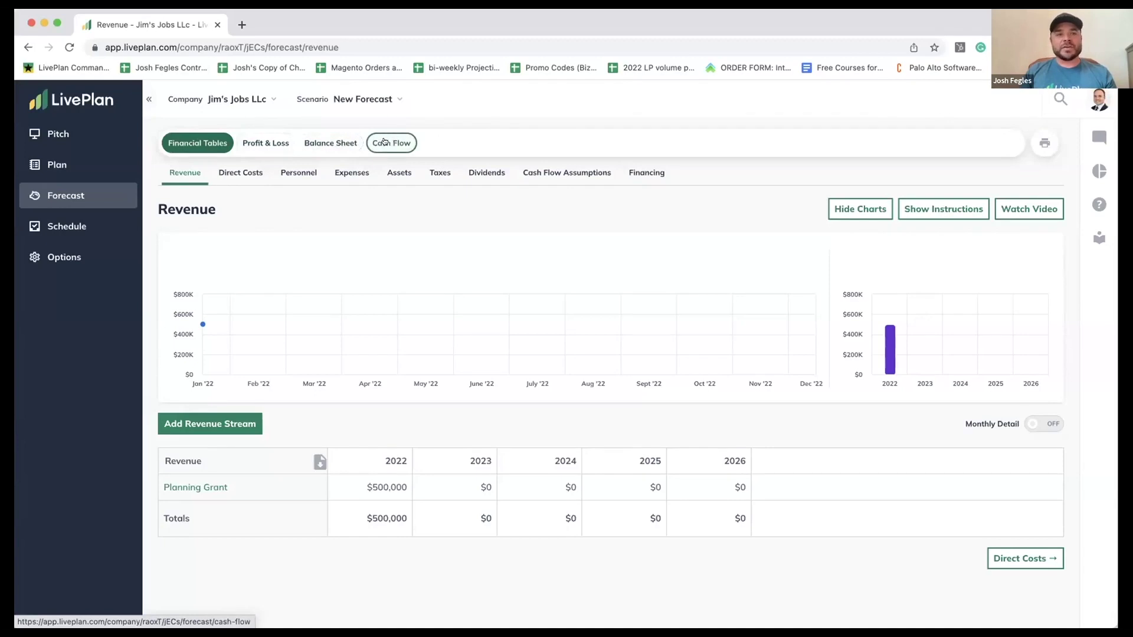
click(267, 142)
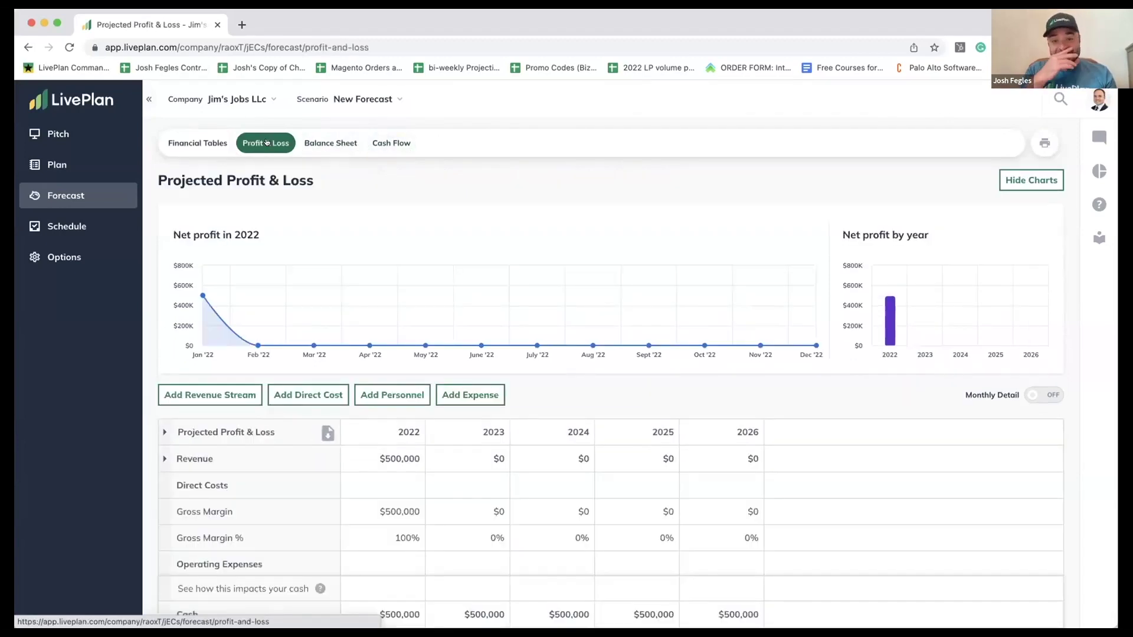
scroll(308, 275, down, 2)
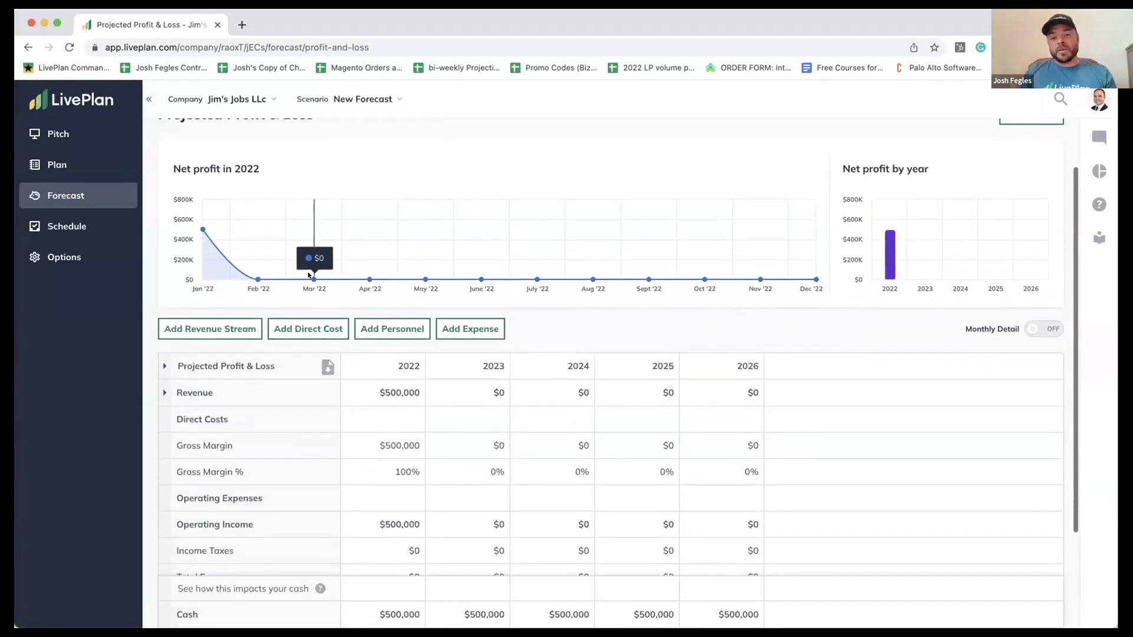
scroll(308, 274, up, 2)
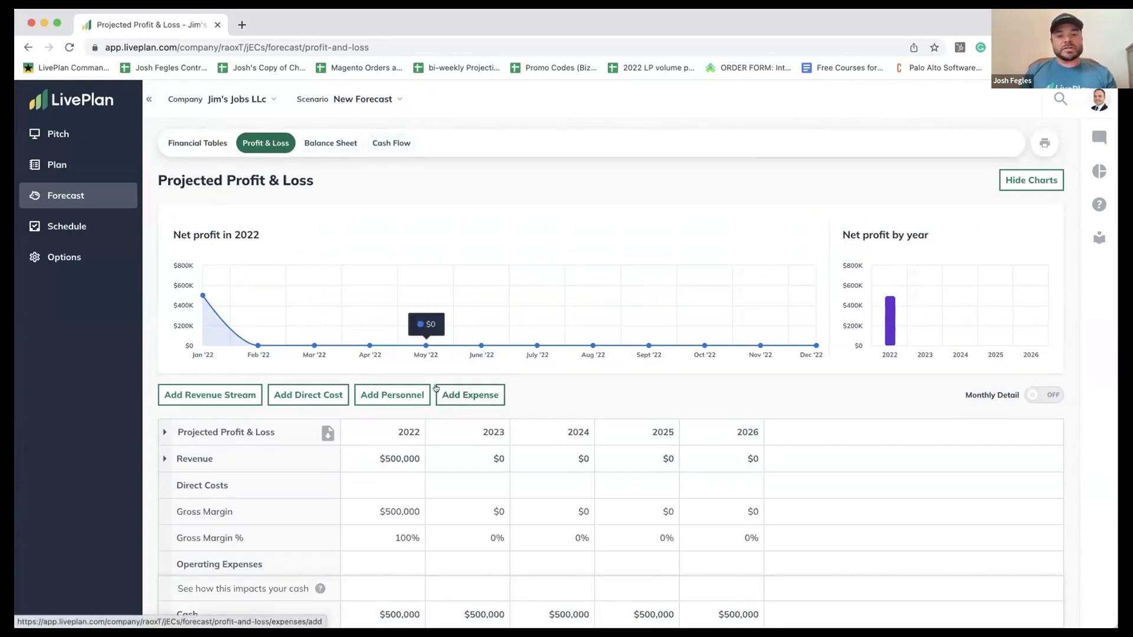
scroll(434, 354, down, 3)
scroll(439, 389, up, 3)
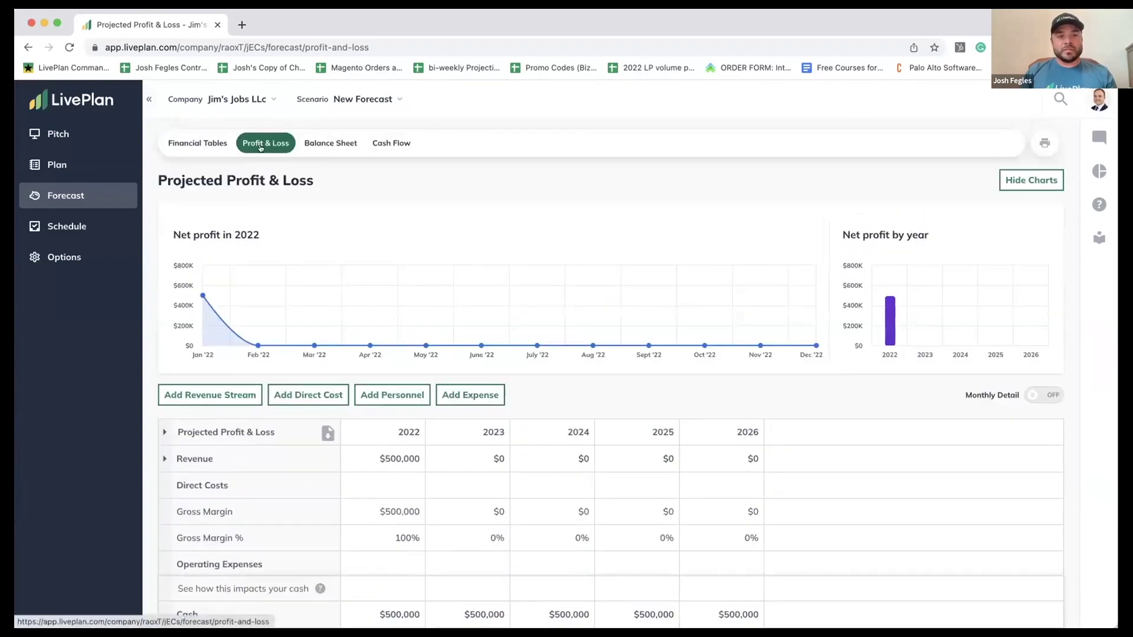
click(197, 141)
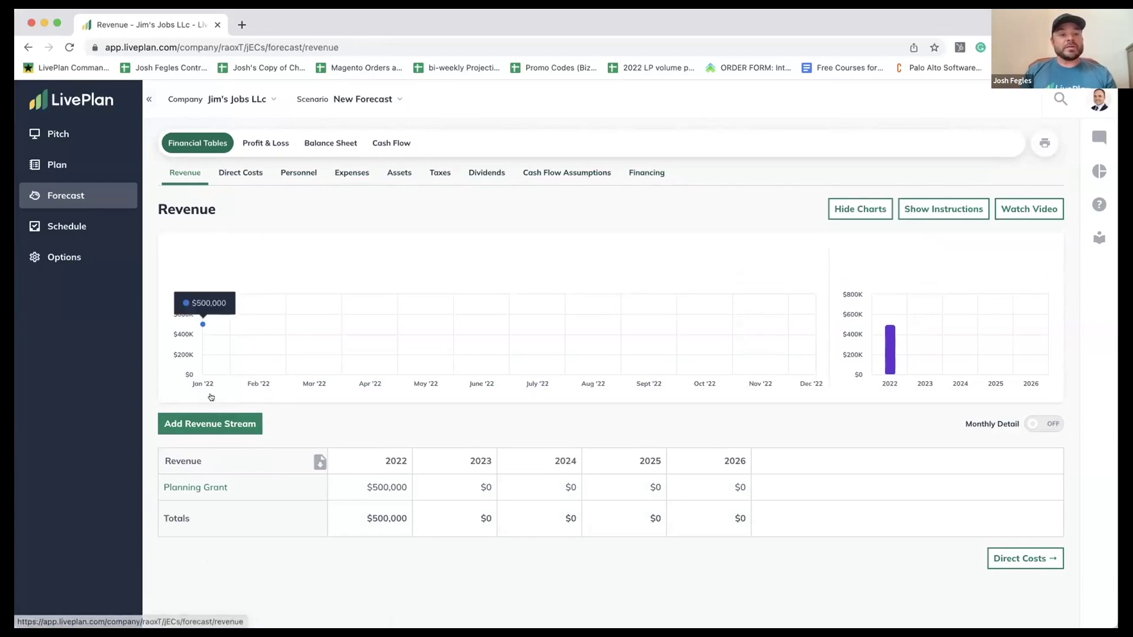
Step: Name a new revenue stream 'Example' and set it to Revenue only after trying other types
click(207, 424)
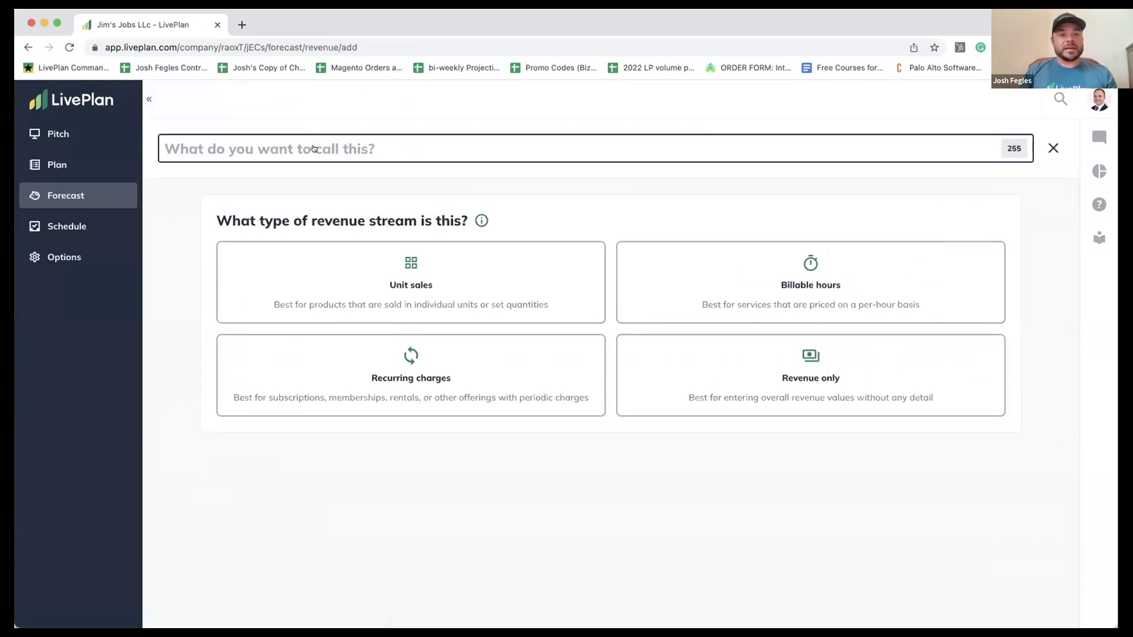
text(Examp)
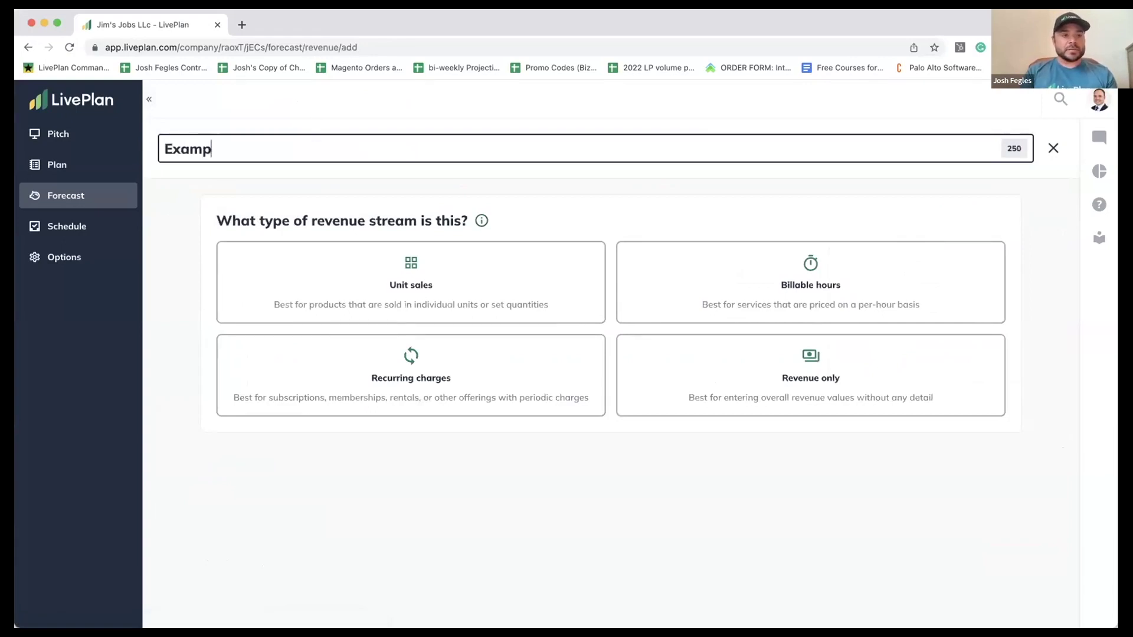
text(le)
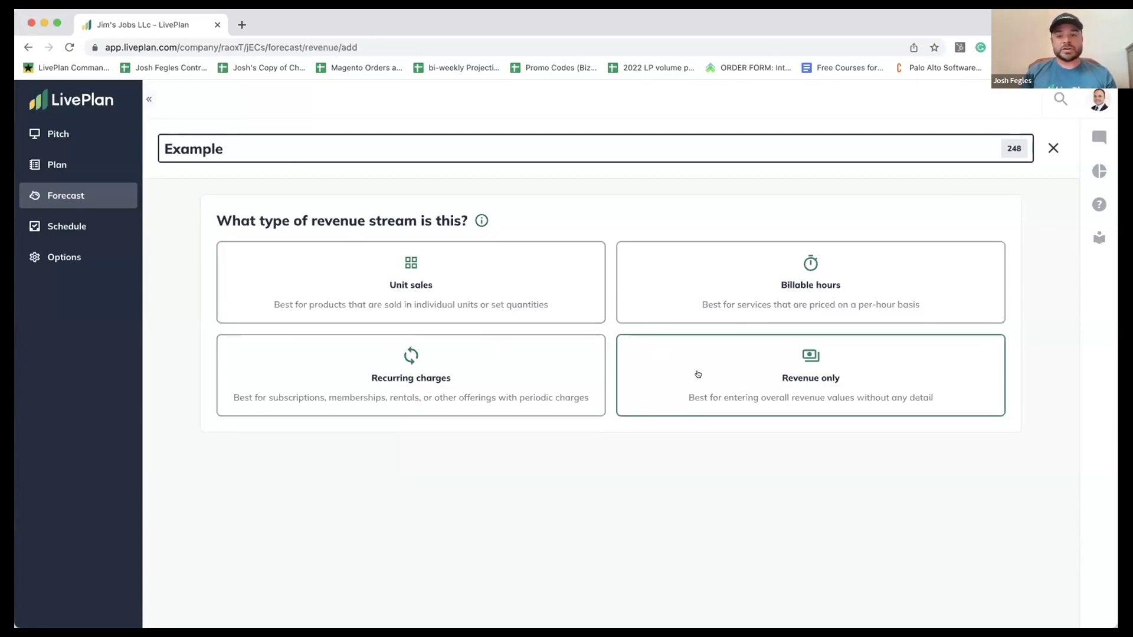
key(Return)
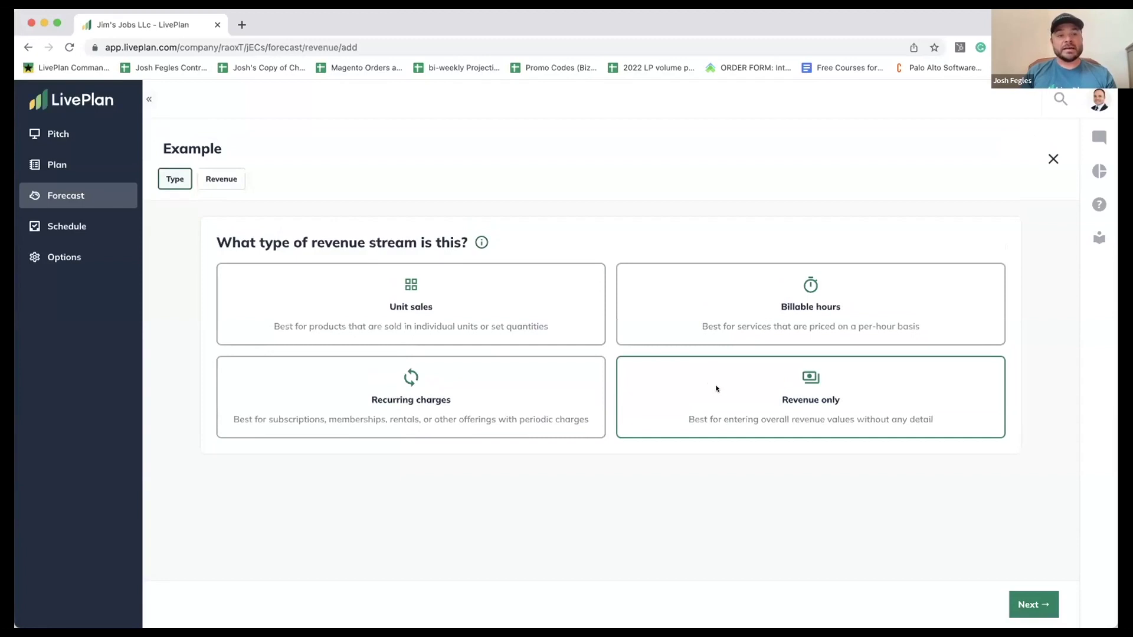
click(509, 317)
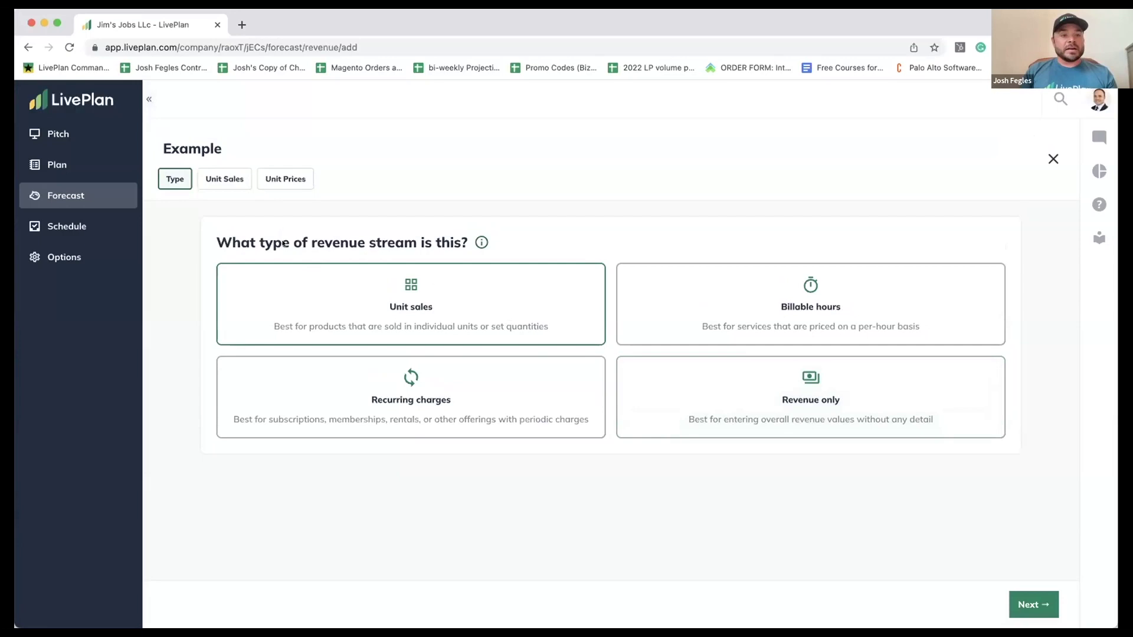
click(748, 330)
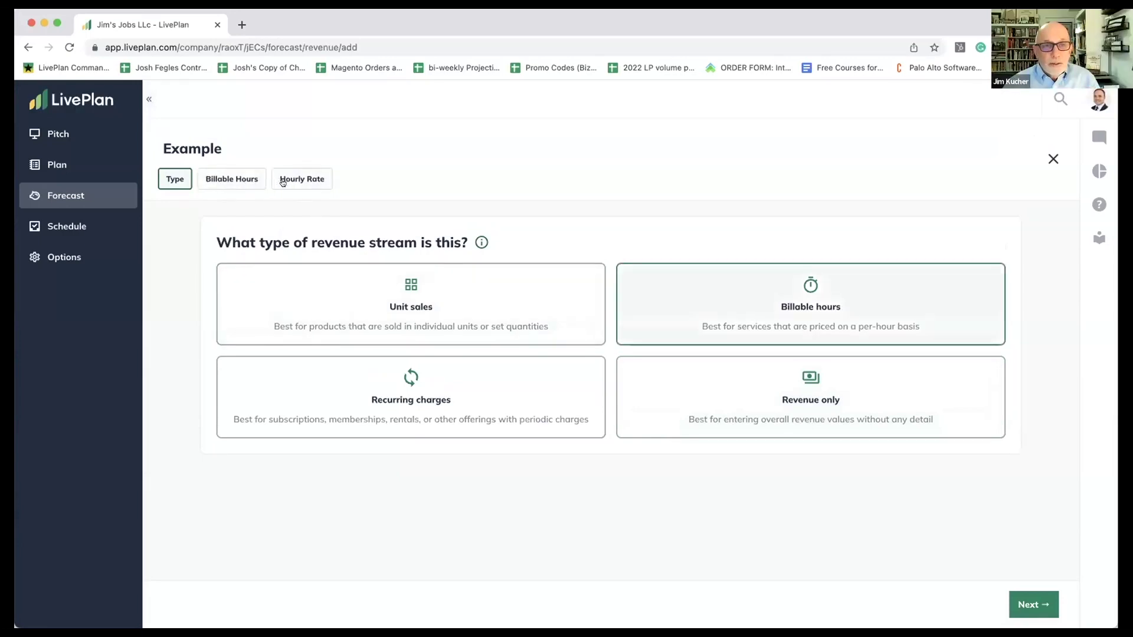
click(702, 390)
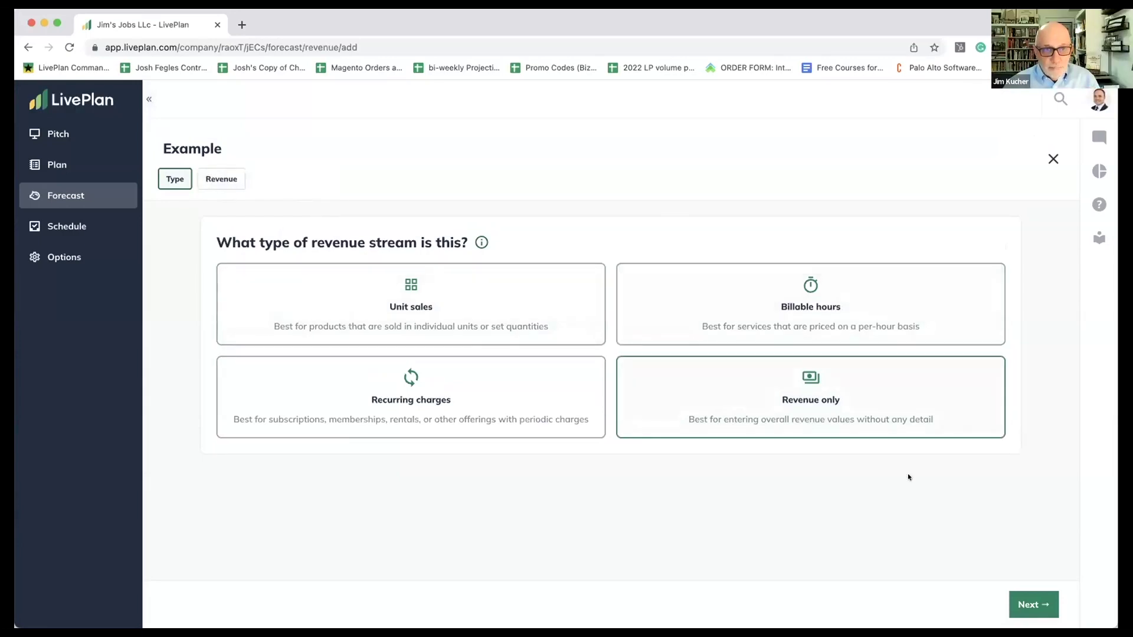
click(1027, 605)
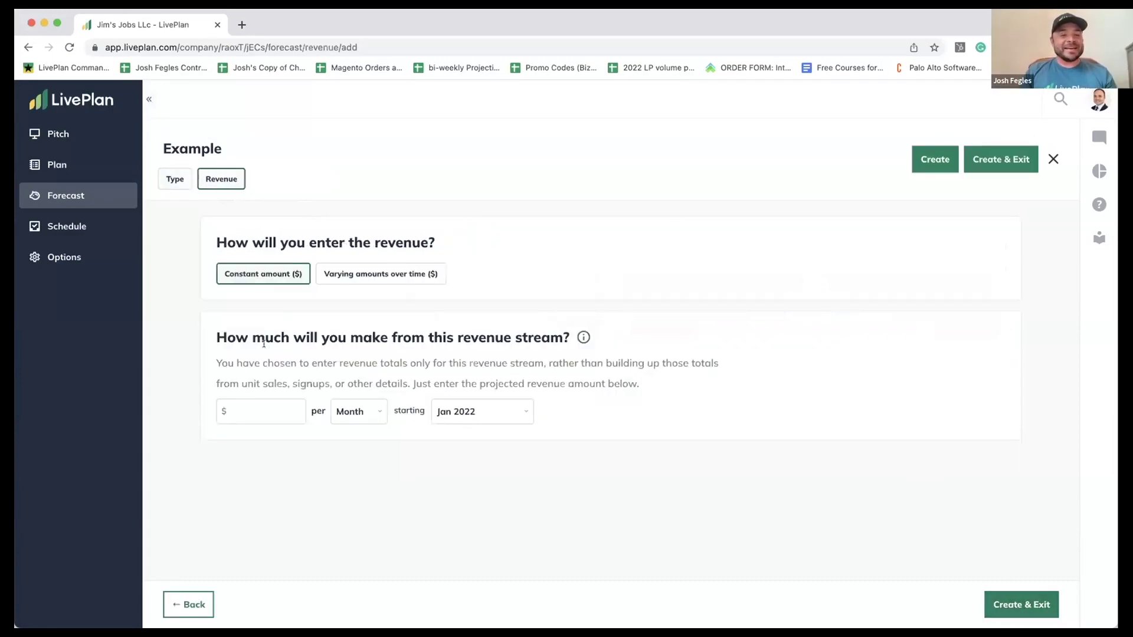
Step: Try varying-over-time amounts for Example, then close and discard the unsaved stream
click(272, 406)
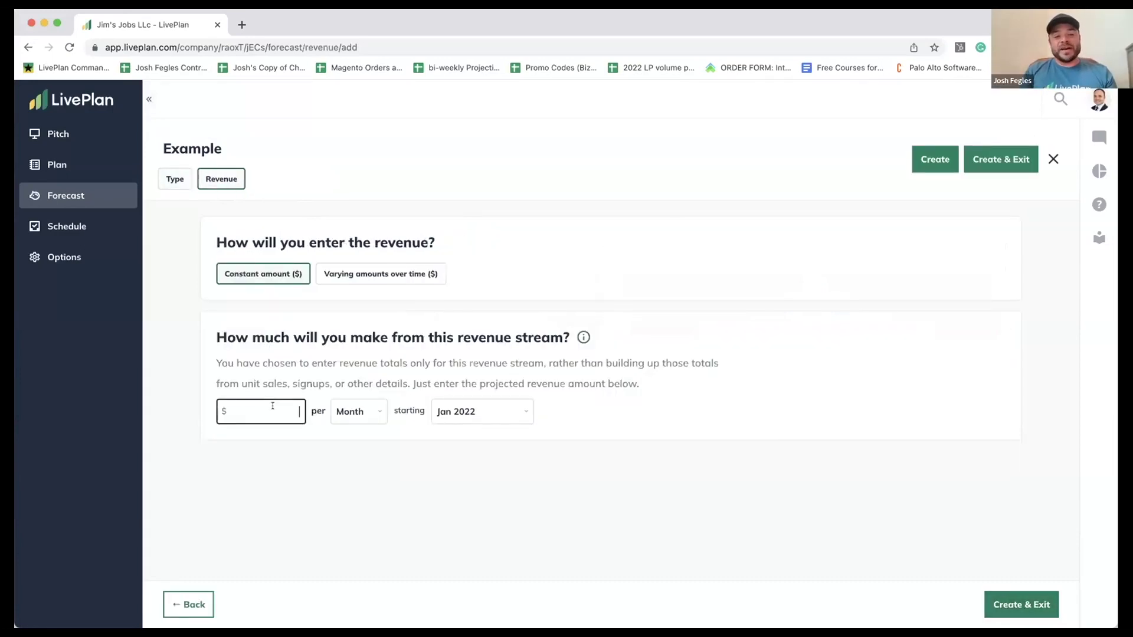
click(365, 407)
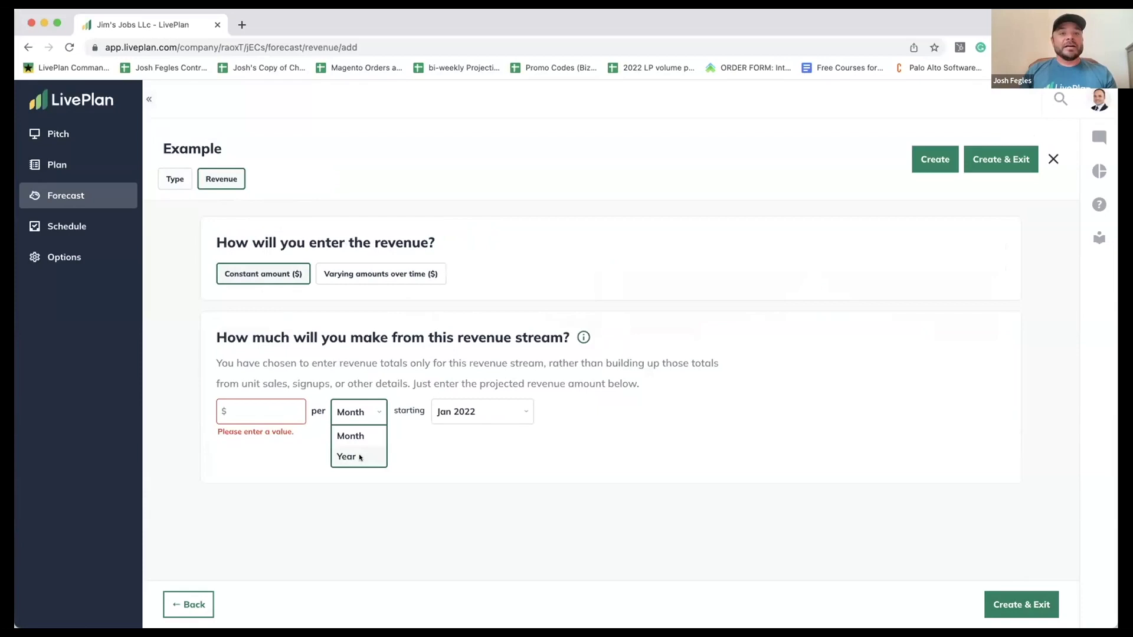
click(364, 273)
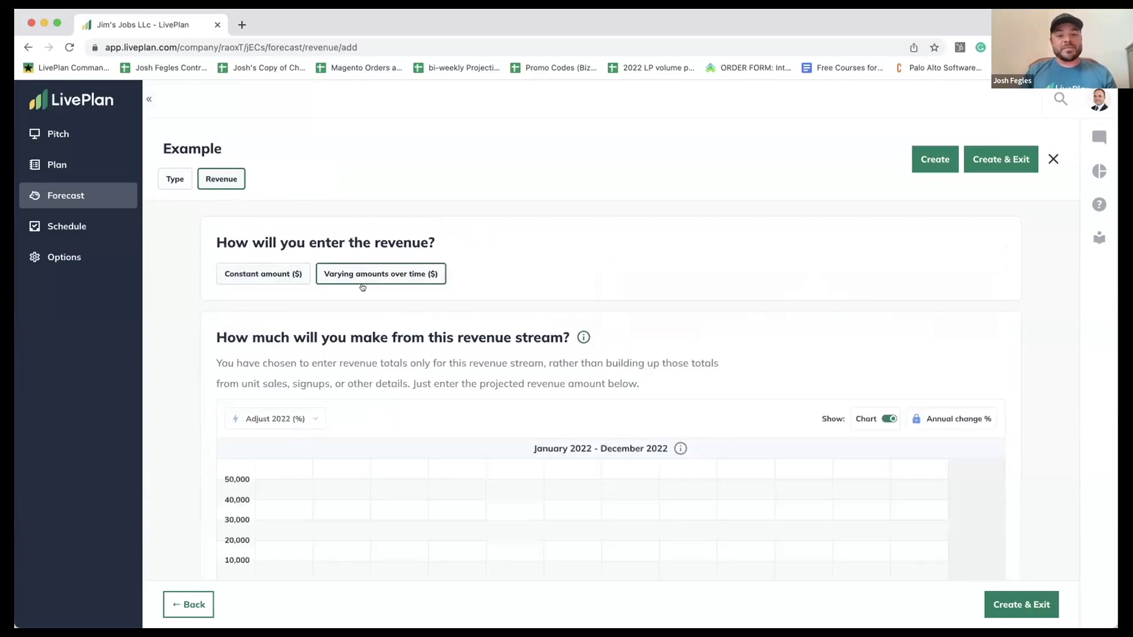
scroll(273, 497, down, 3)
click(282, 480)
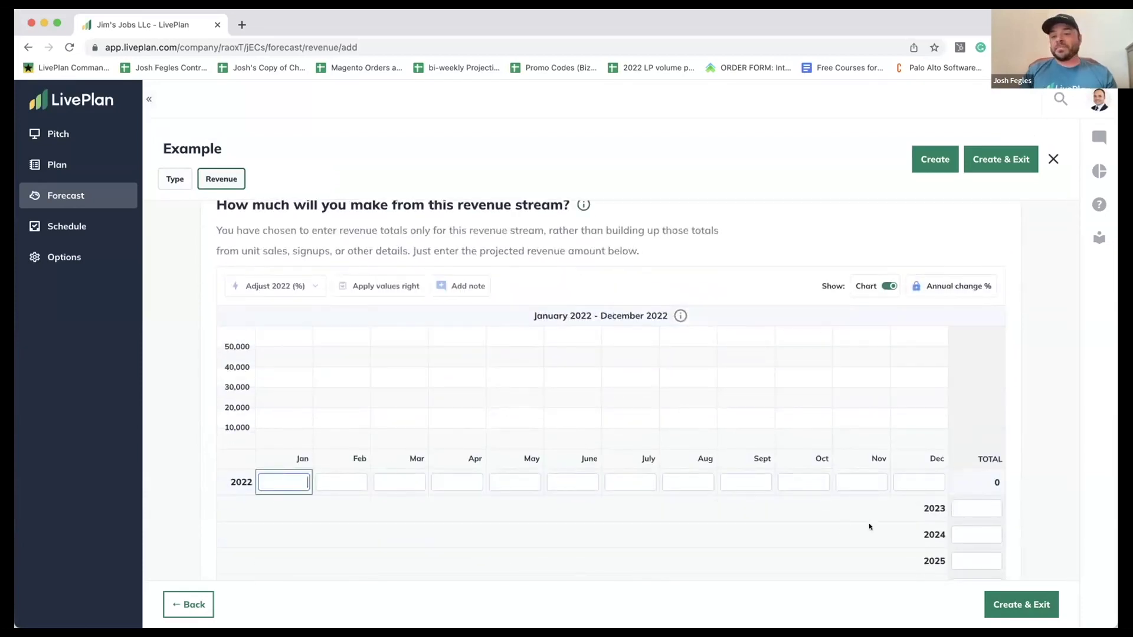
scroll(962, 498, down, 2)
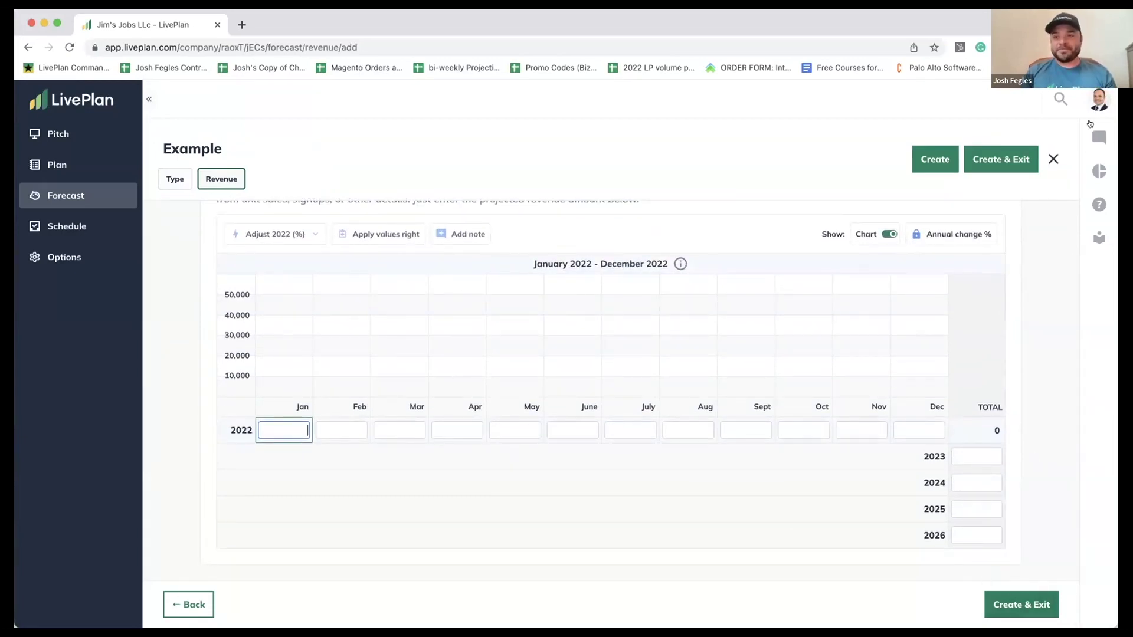
click(1051, 160)
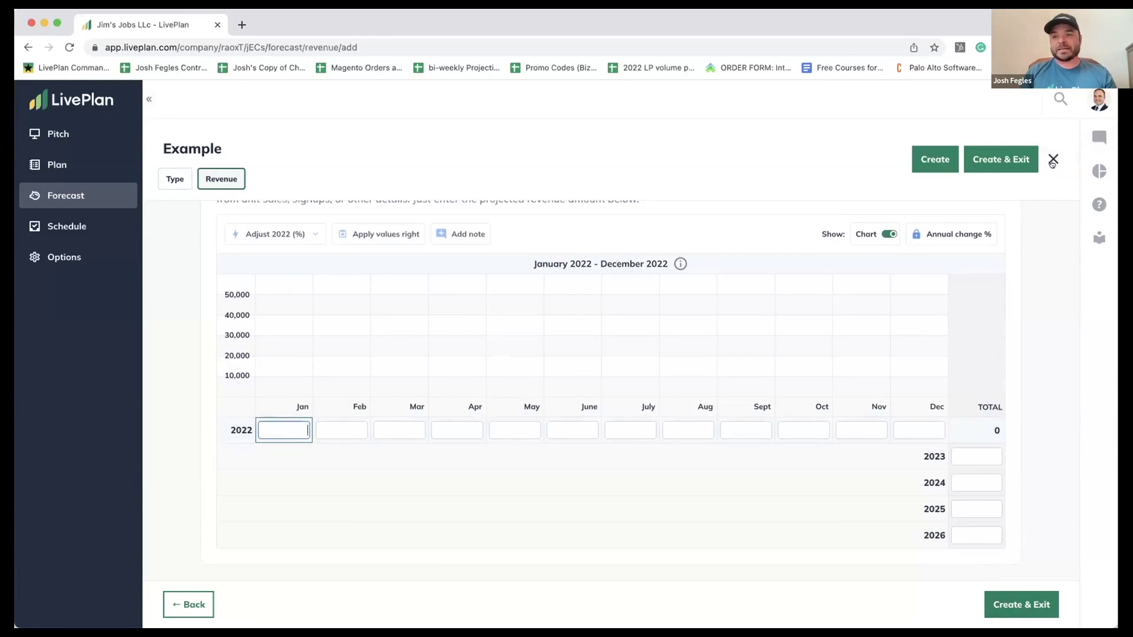
click(676, 221)
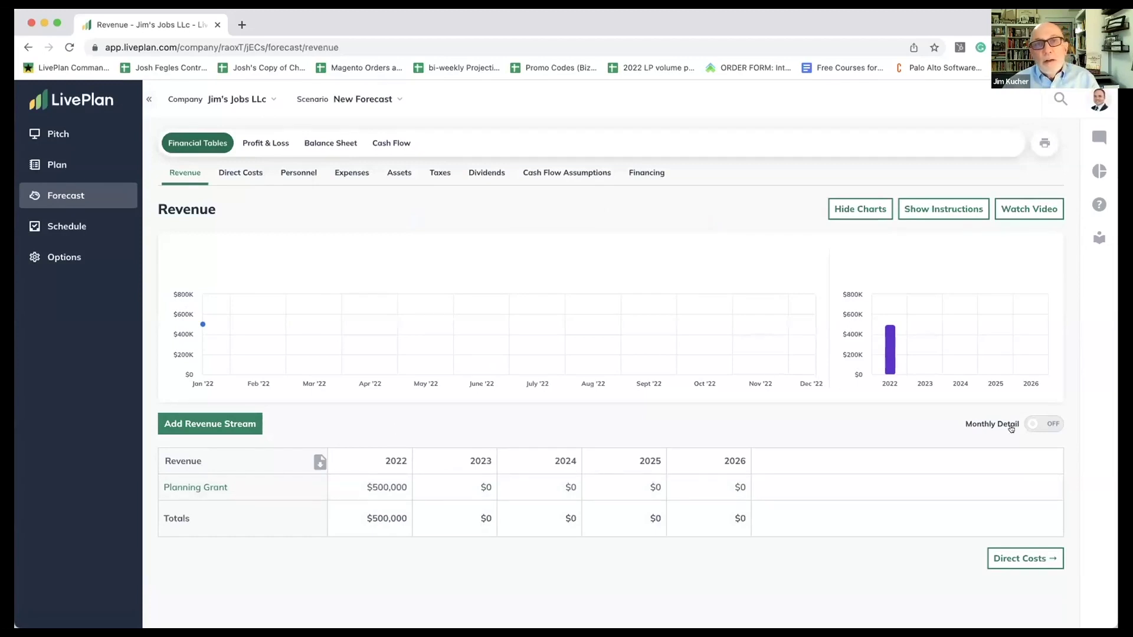
Step: Turn Monthly Detail on to show monthly revenue, then begin a new revenue stream
click(1030, 426)
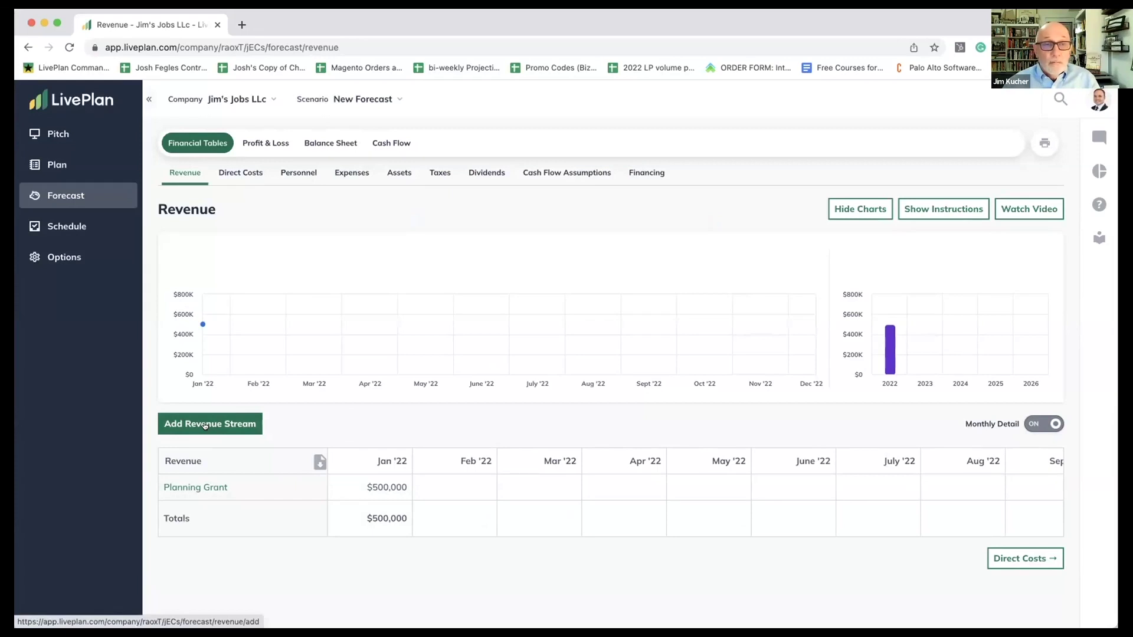
click(205, 425)
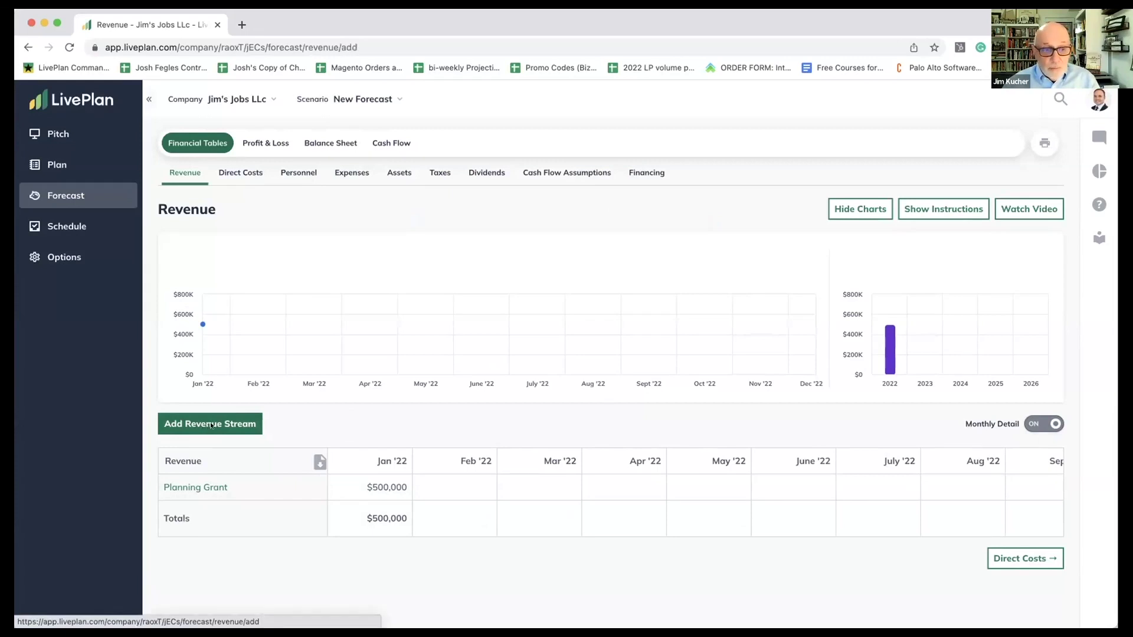
Step: Name the new stream 'Placement Fees' and set it to Unit sales
click(343, 159)
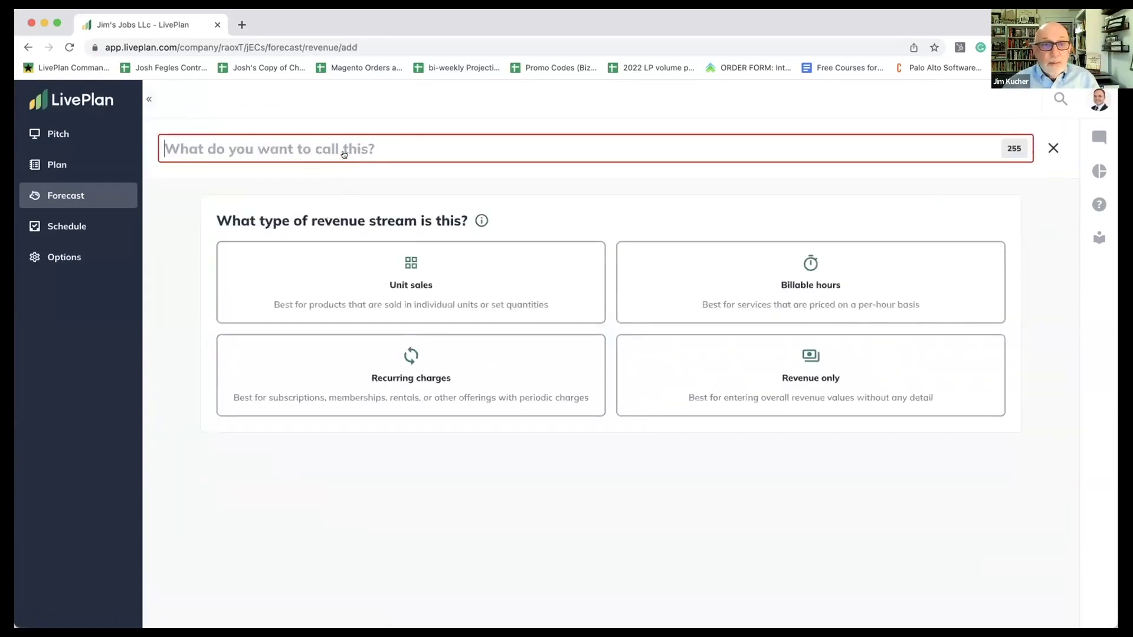
text(Placement Fees)
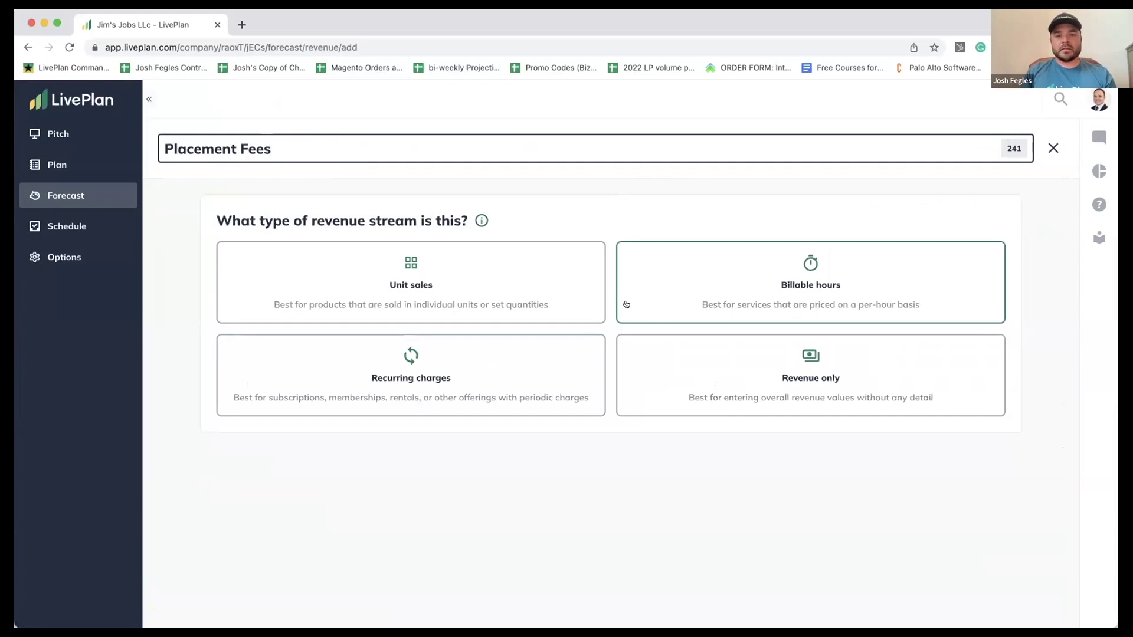
click(511, 304)
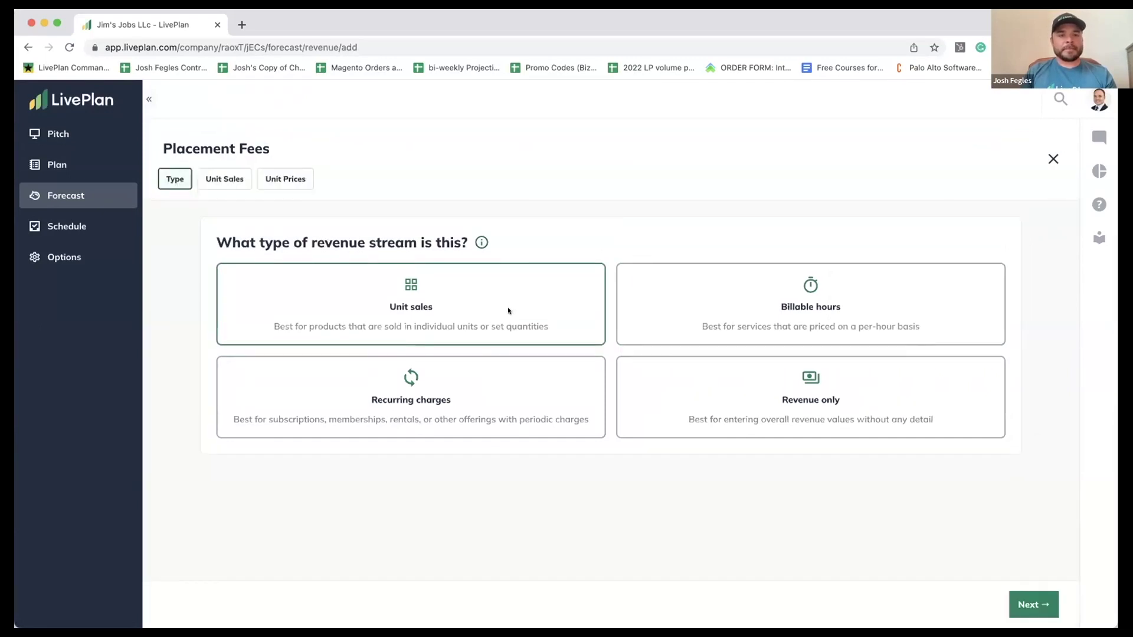
click(1033, 603)
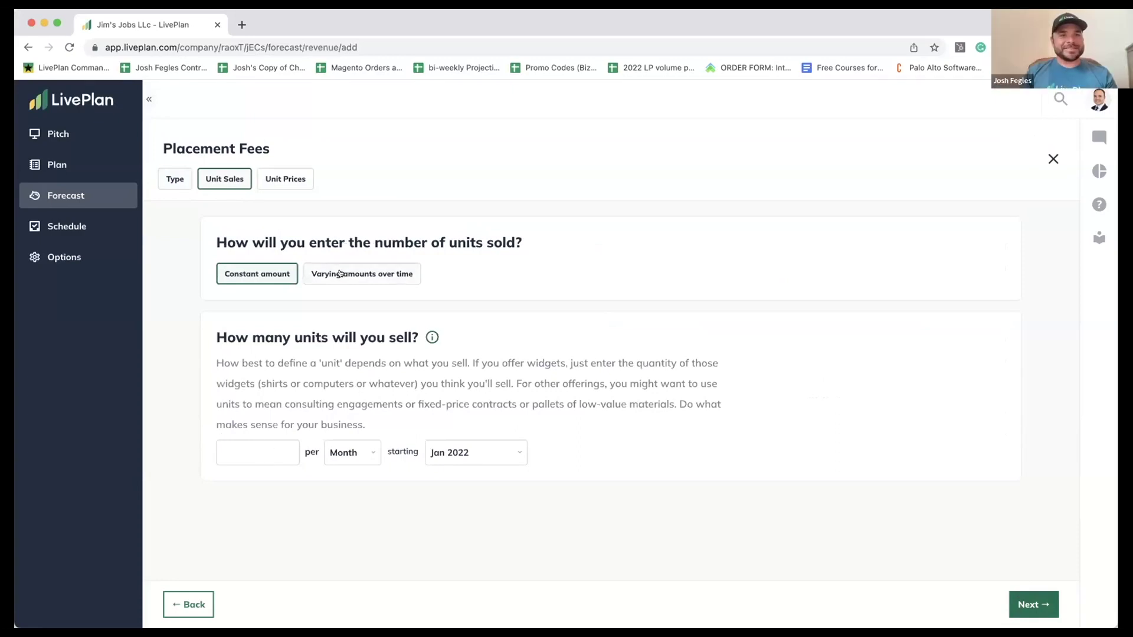
Step: Switch Placement Fees units to varying amounts and enter 10 units for July 2022
click(340, 273)
scroll(408, 354, down, 3)
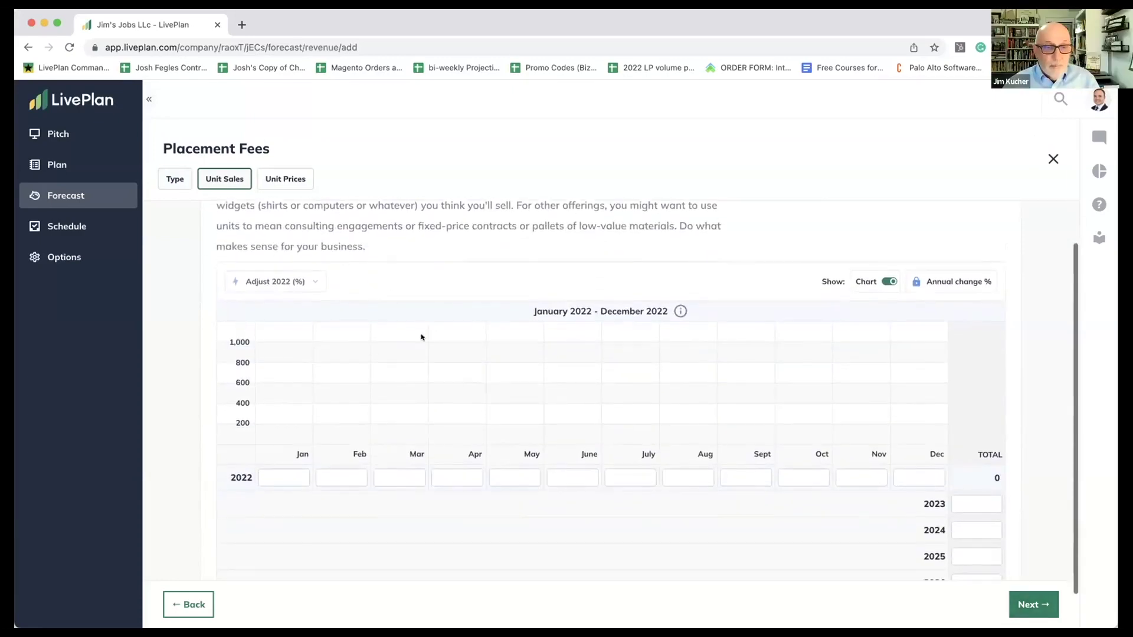
click(275, 472)
click(334, 476)
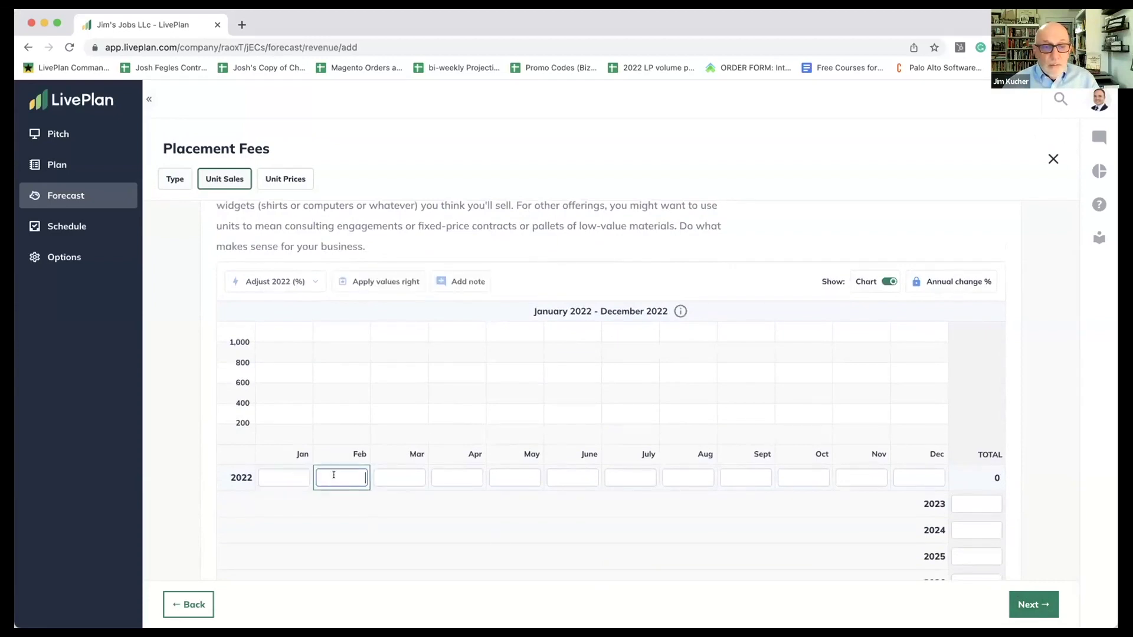
click(406, 474)
click(450, 475)
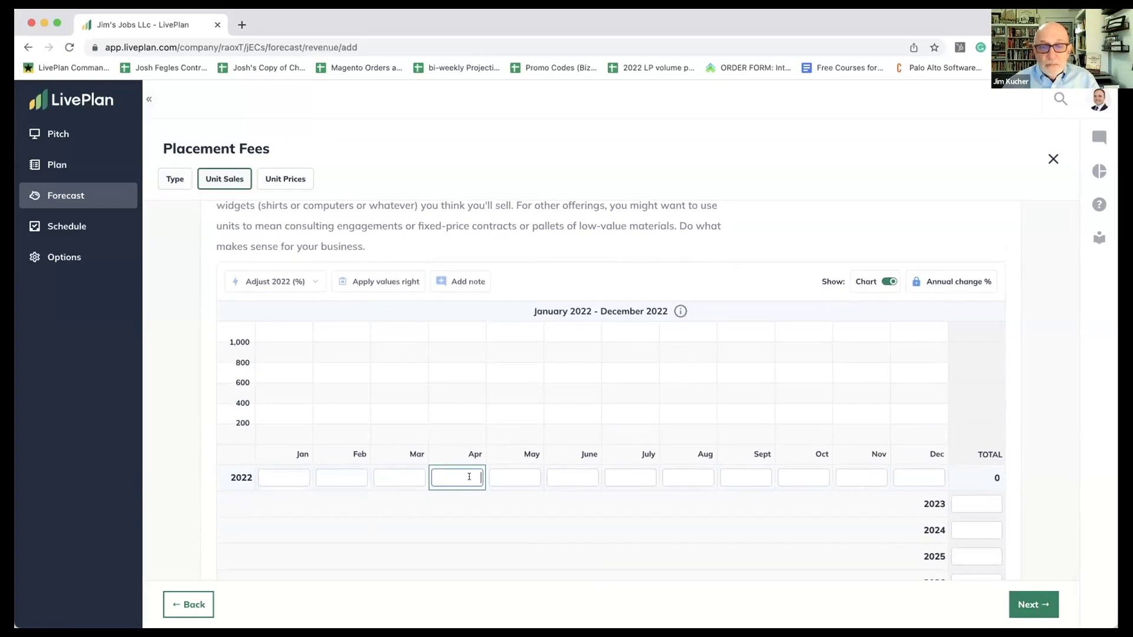
click(611, 475)
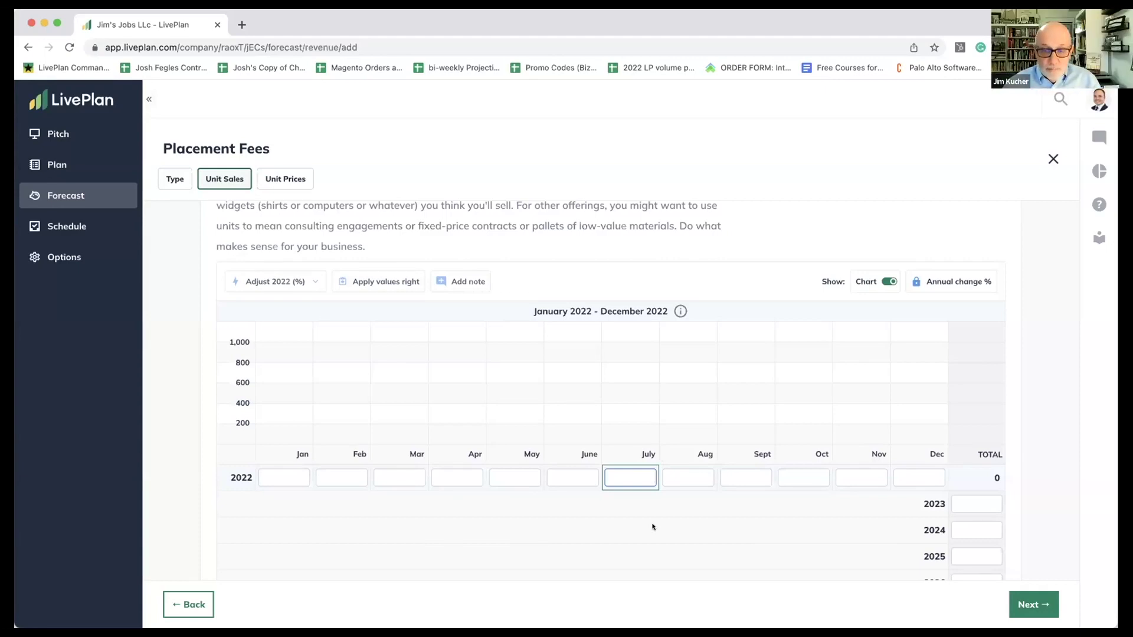
text(10)
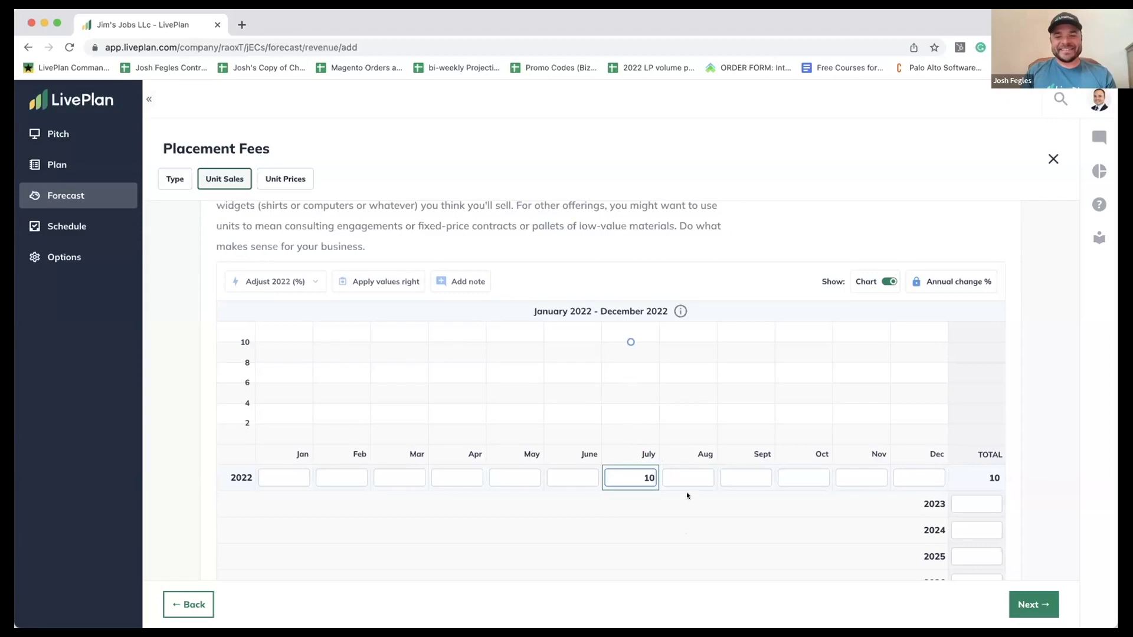
Step: Enter 15 units for August, 20 for September, and 25 each for October and November 2022
scroll(686, 495, up, 1)
click(694, 507)
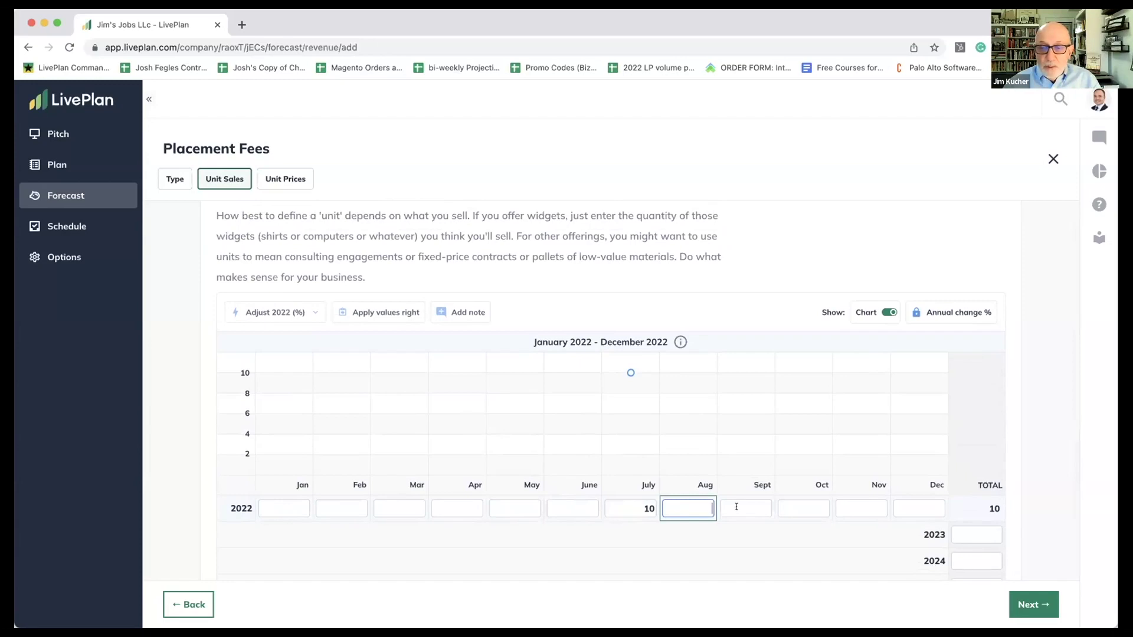
text(15)
click(759, 508)
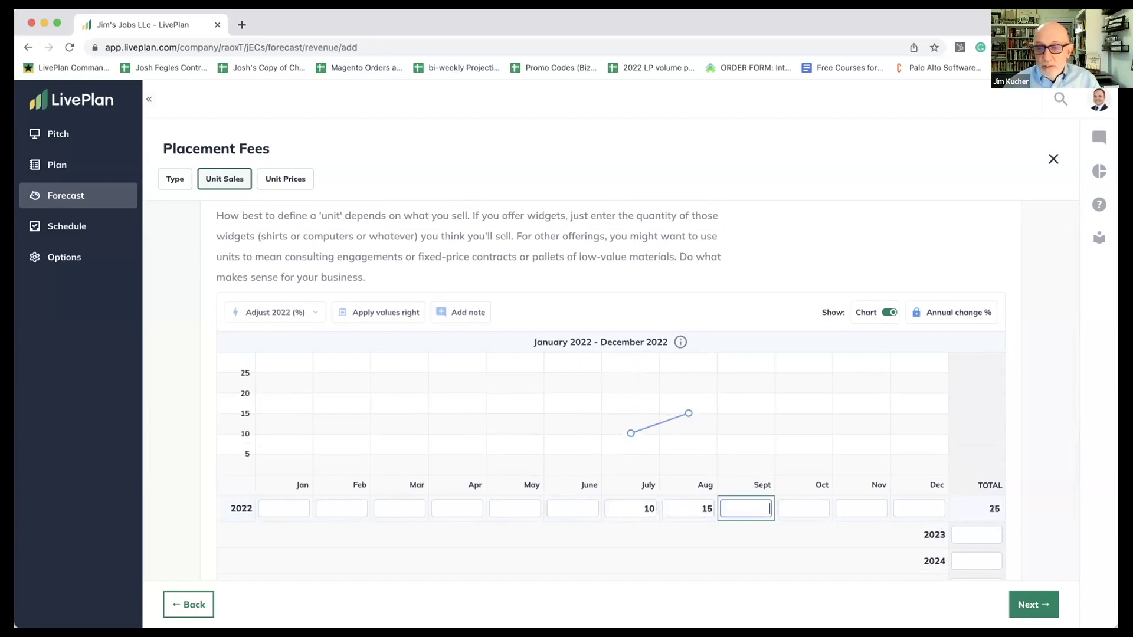
text(20)
click(809, 508)
scroll(808, 508, up, 1)
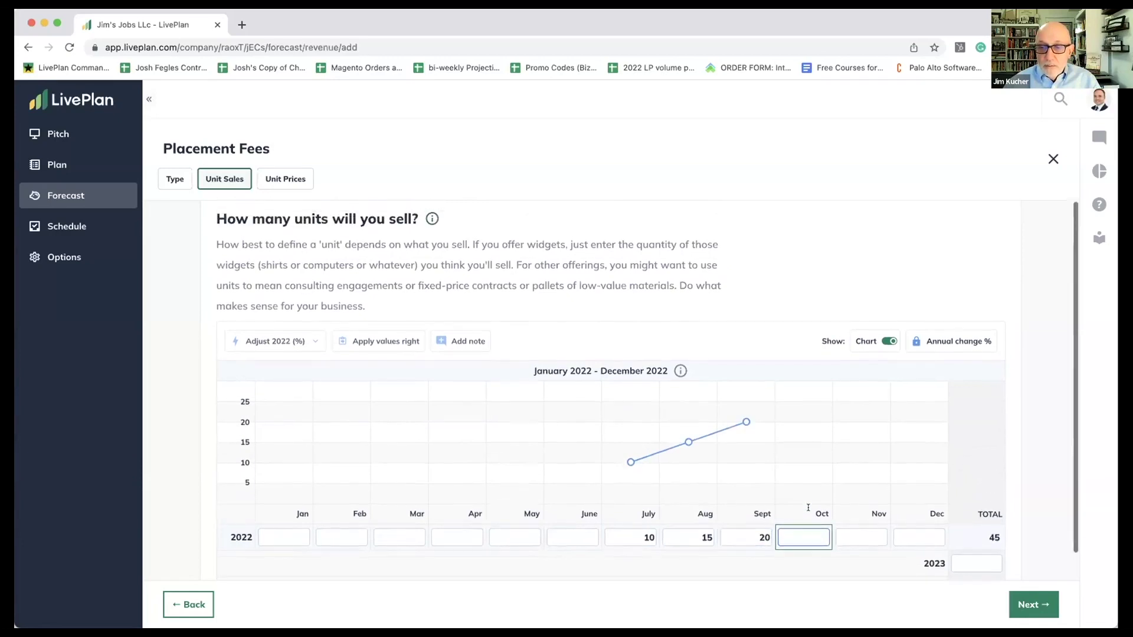
text(25)
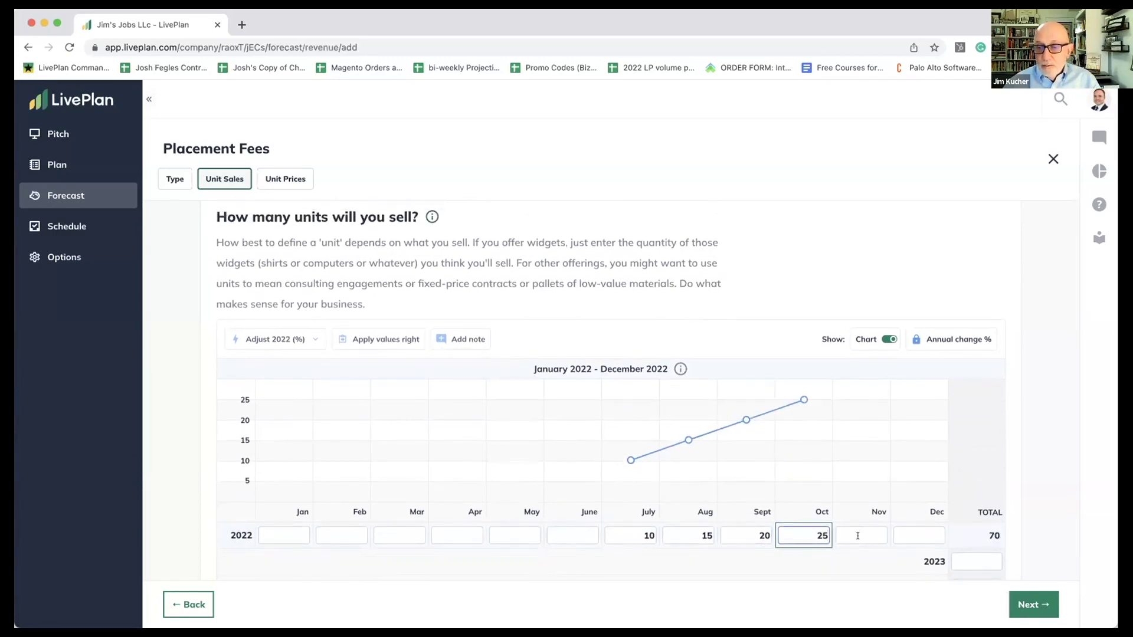
click(858, 535)
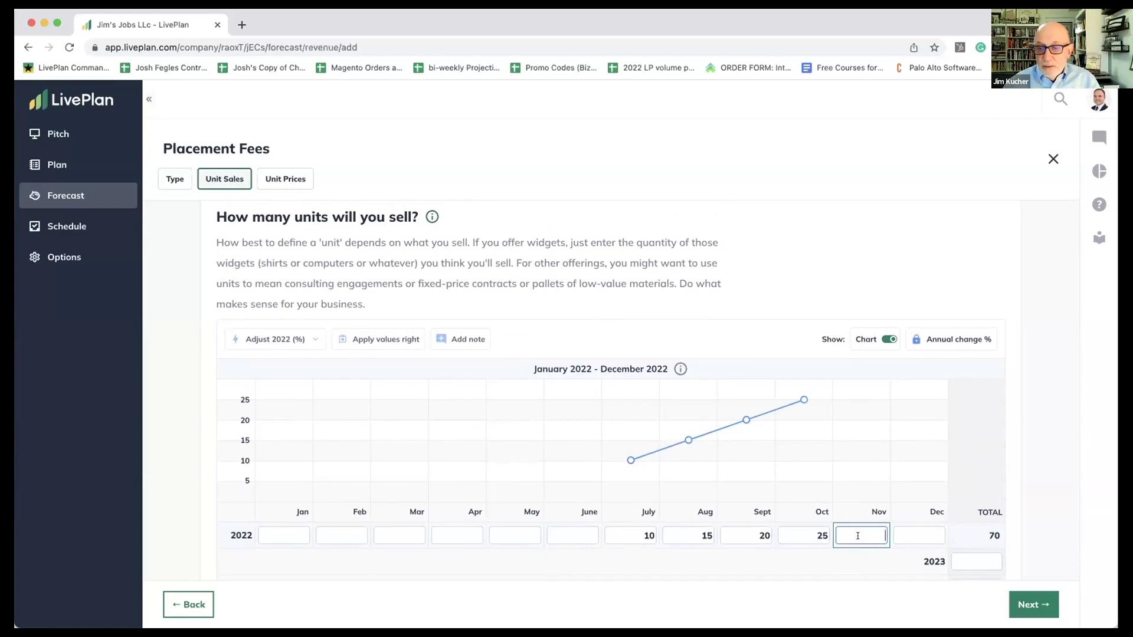
text(30)
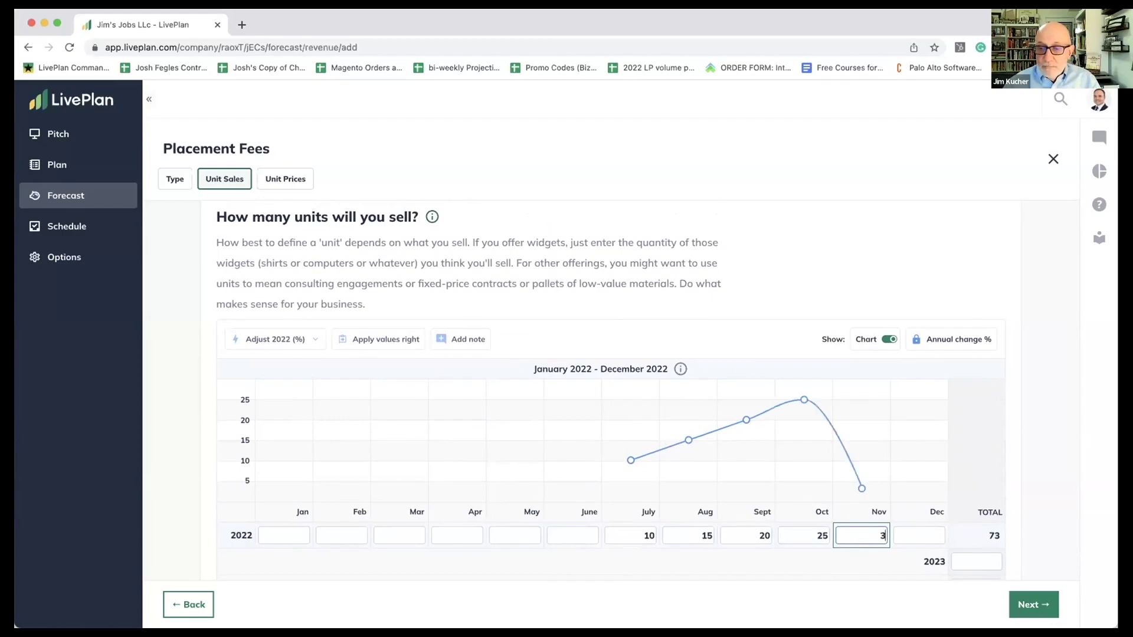
key(BackSpace)
key(BackSpace)
text(25)
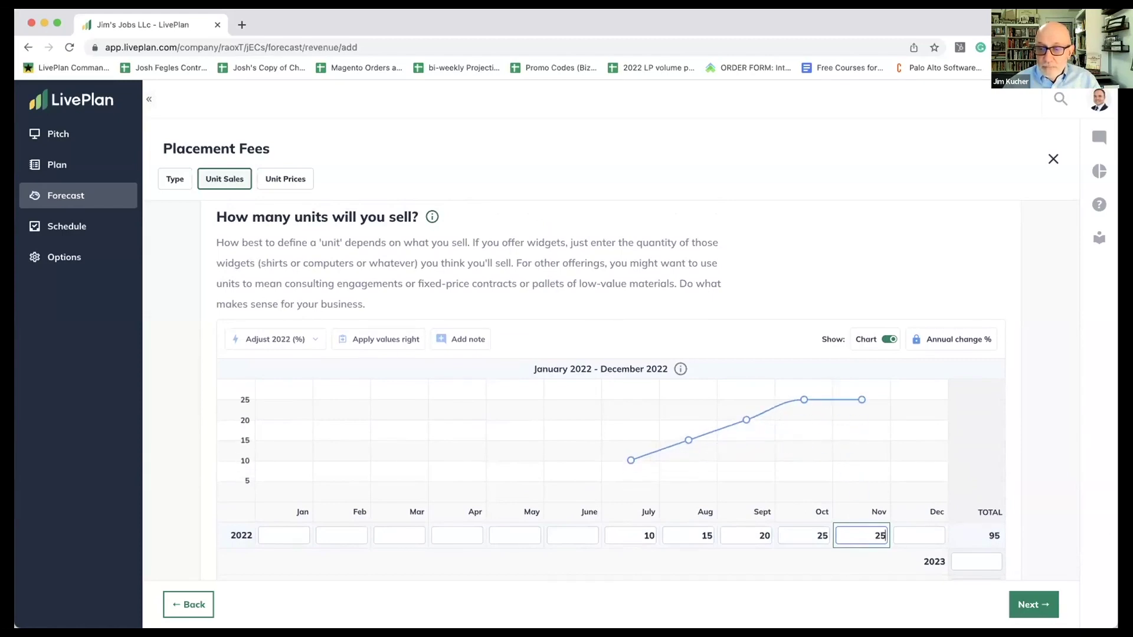
click(923, 535)
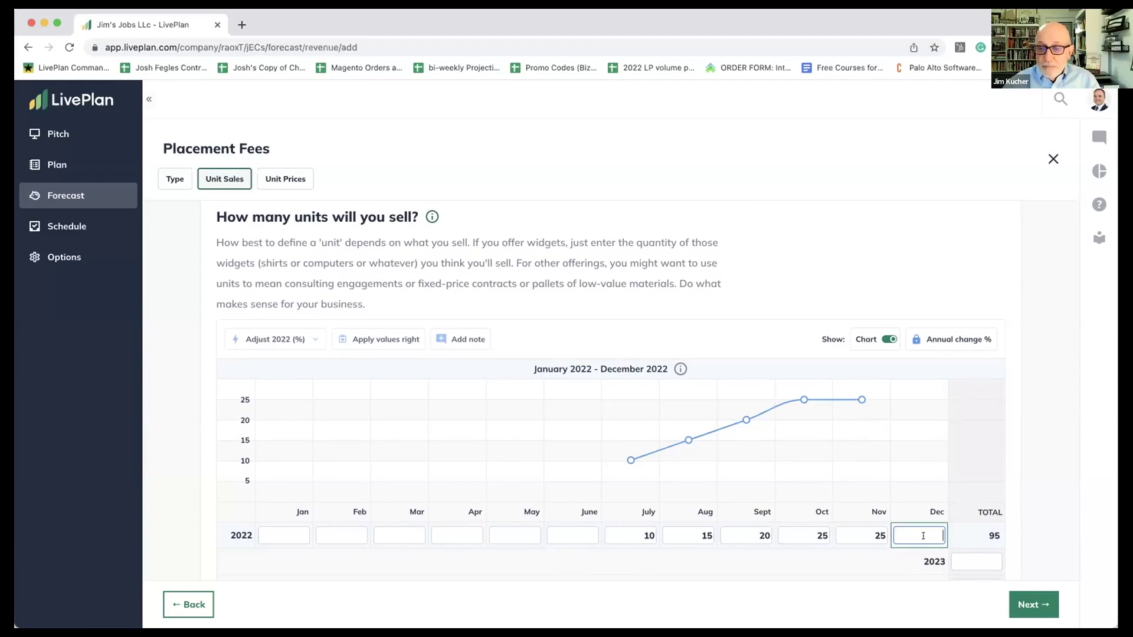
Step: Enter 300 Placement Fees unit sales for each year from 2023 through 2026
text(25)
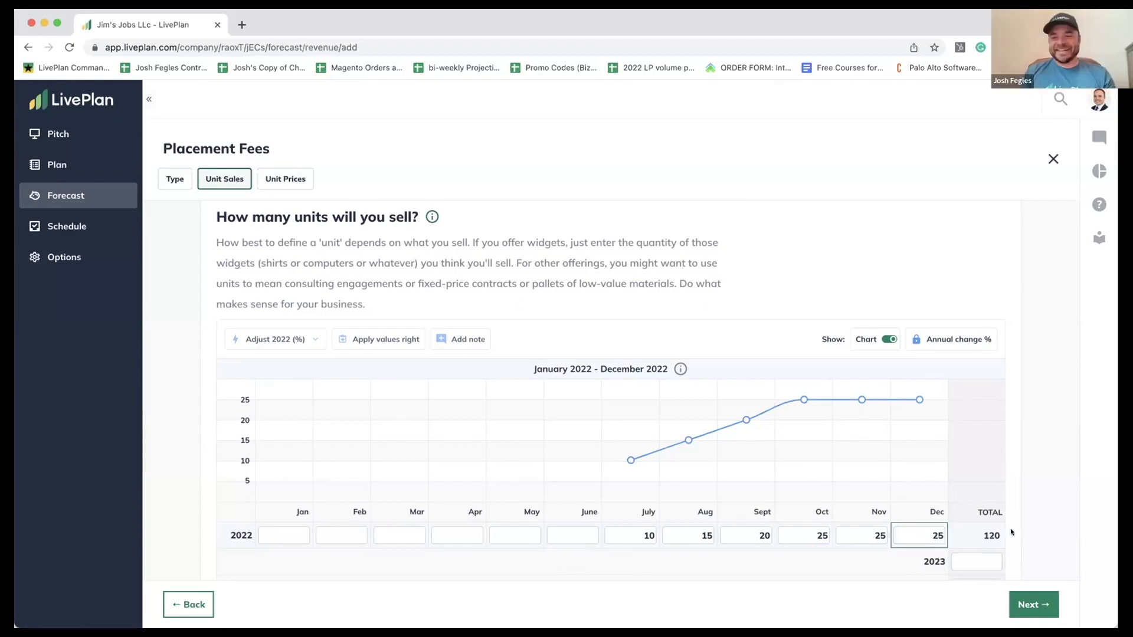
click(976, 561)
scroll(973, 532, down, 2)
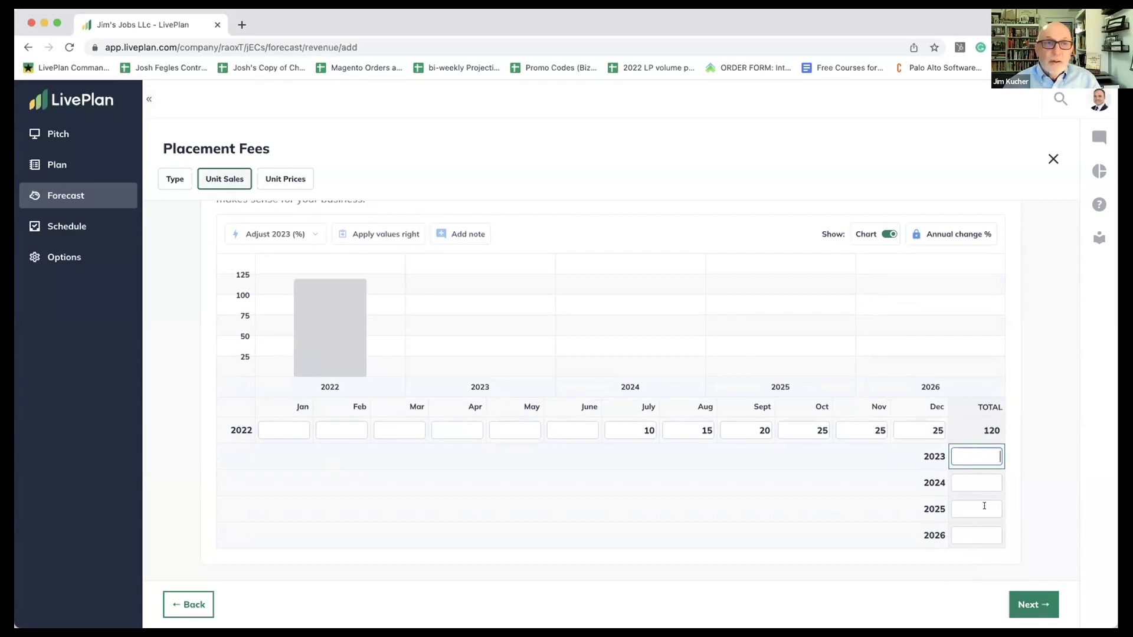
text(300)
click(983, 479)
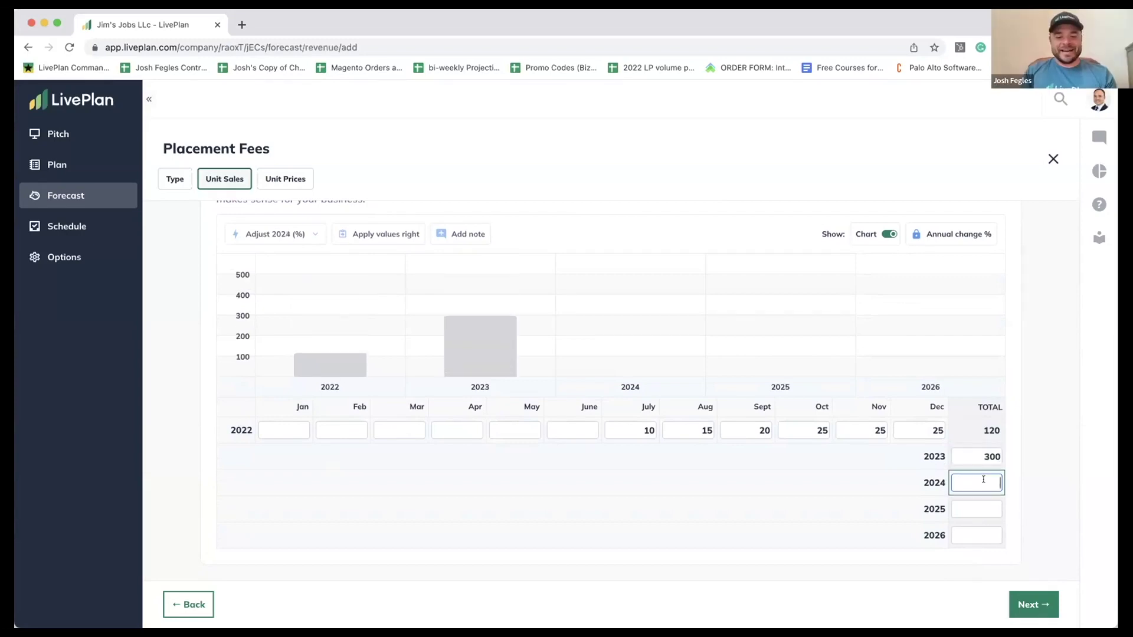
text(300)
click(990, 505)
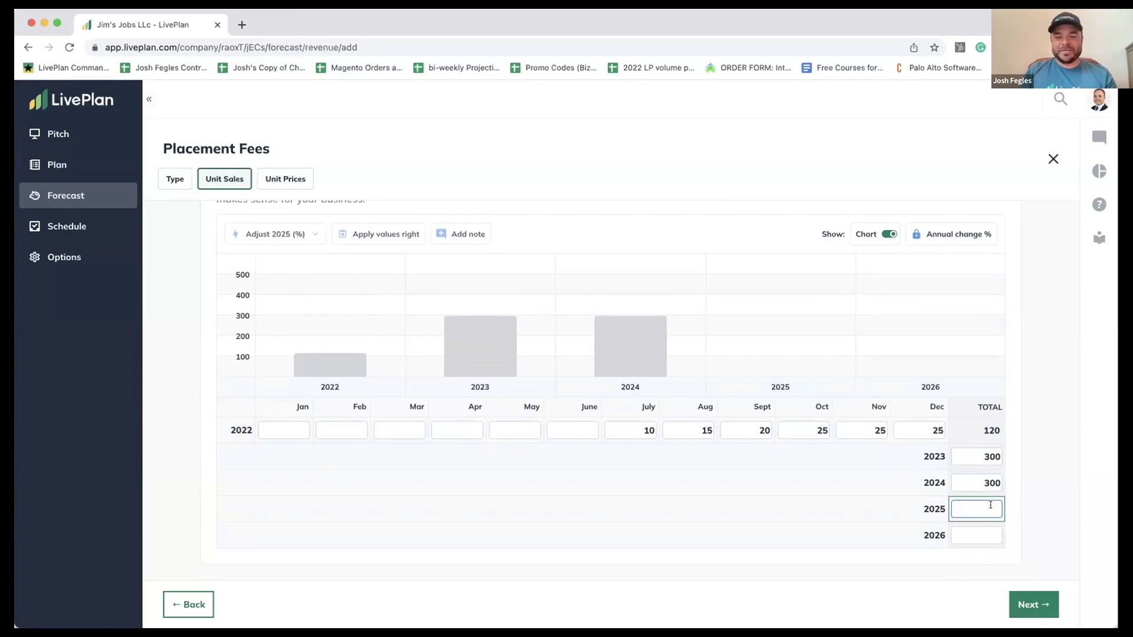
text(300)
click(992, 532)
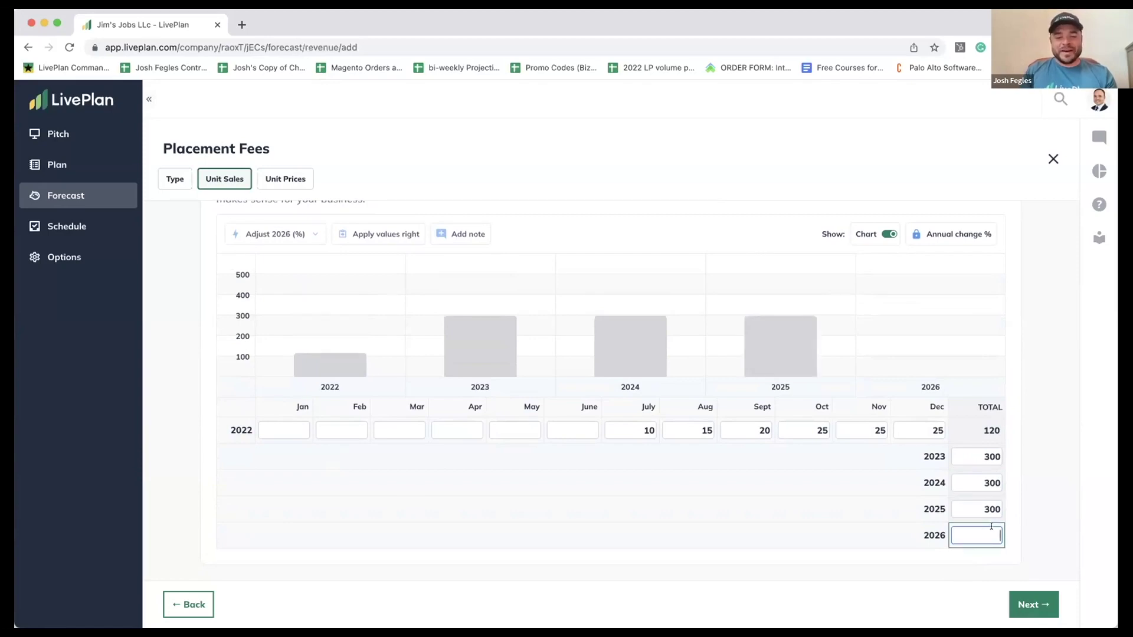
text(300)
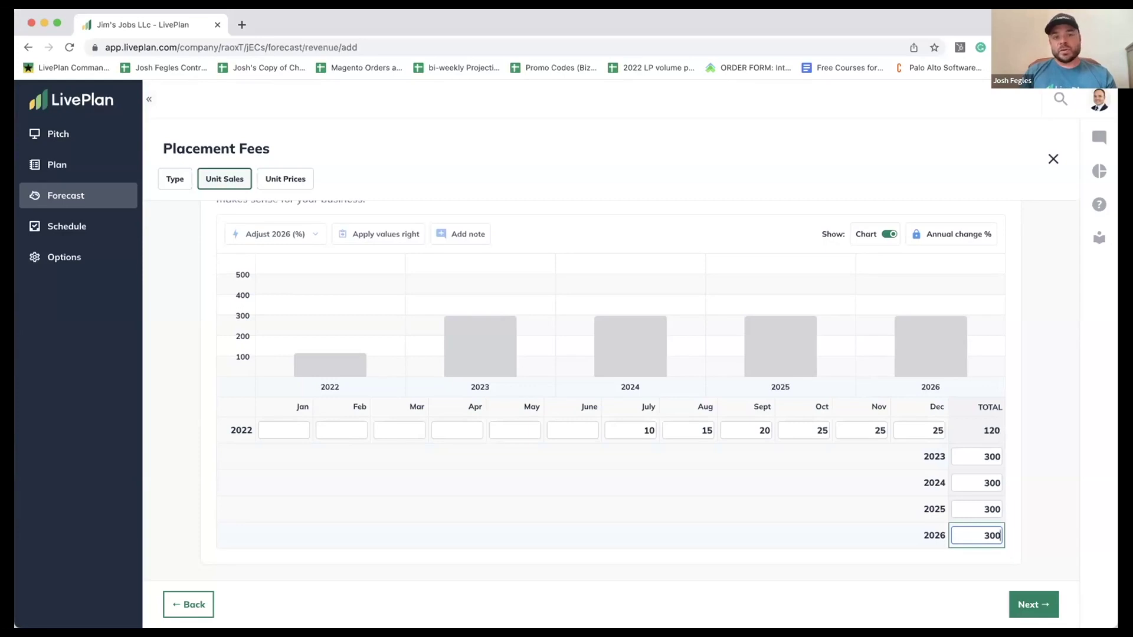
Step: Set Placement Fees to a constant $1,500 unit price, replacing the mistyped 5000, and save
click(1029, 608)
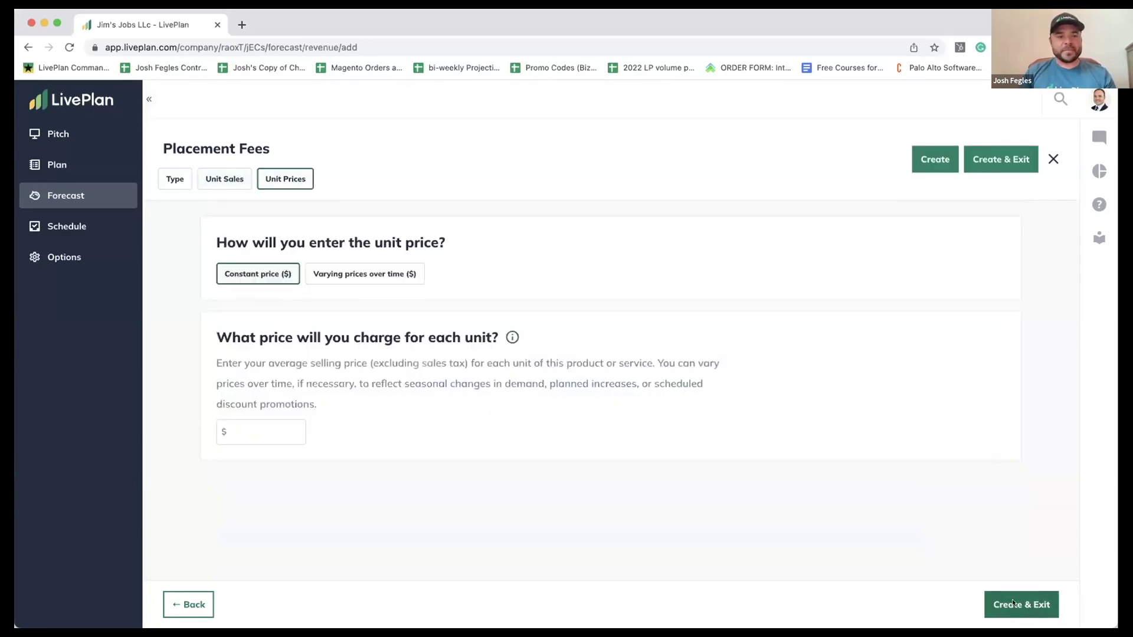
click(262, 429)
text(50)
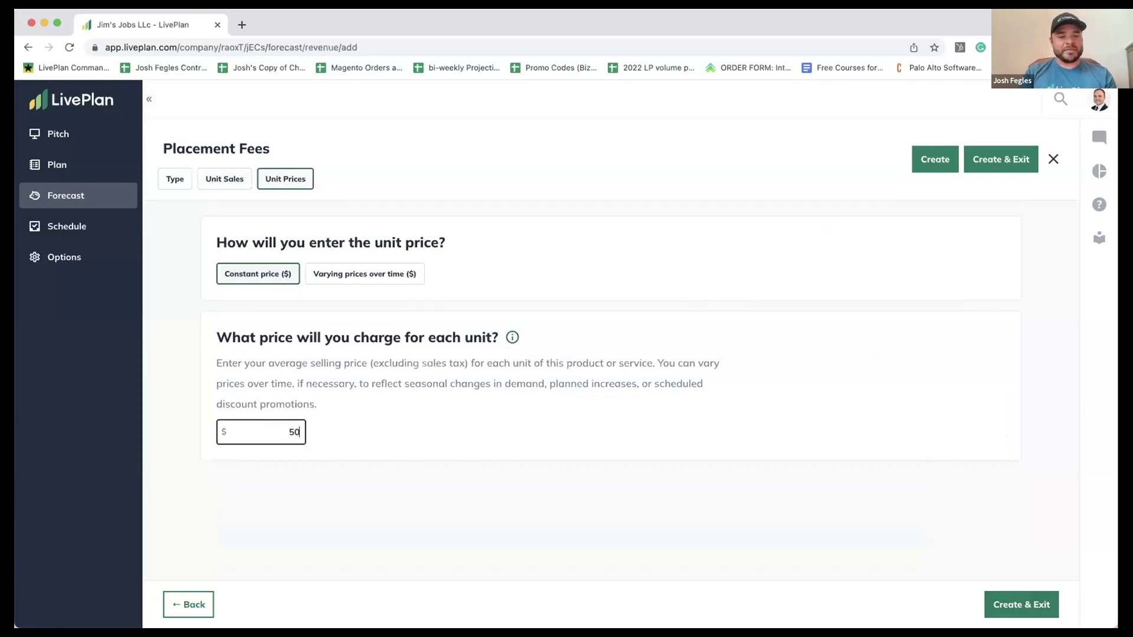
text(00)
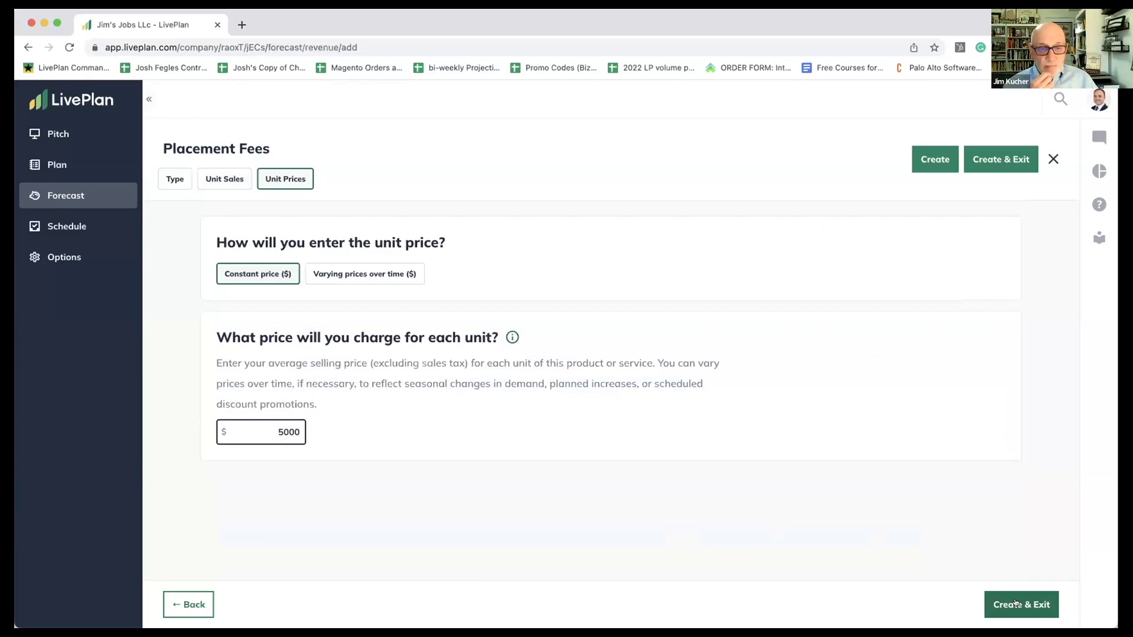
key(BackSpace)
key(BackSpace)
key(BackSpace)
key(BackSpace)
text(1500)
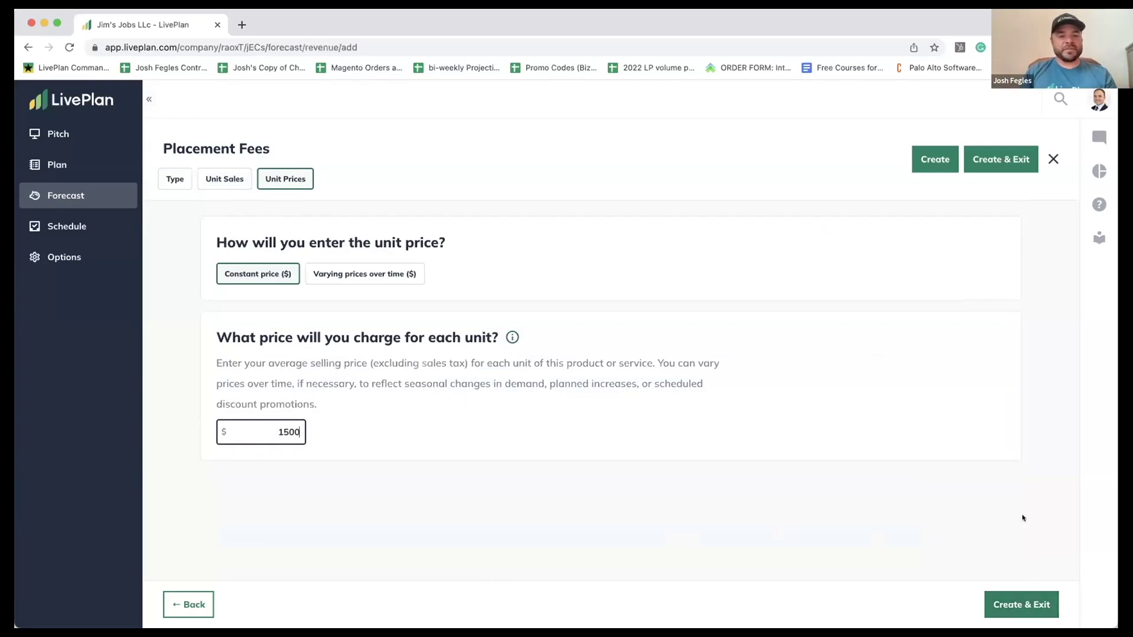
click(1027, 601)
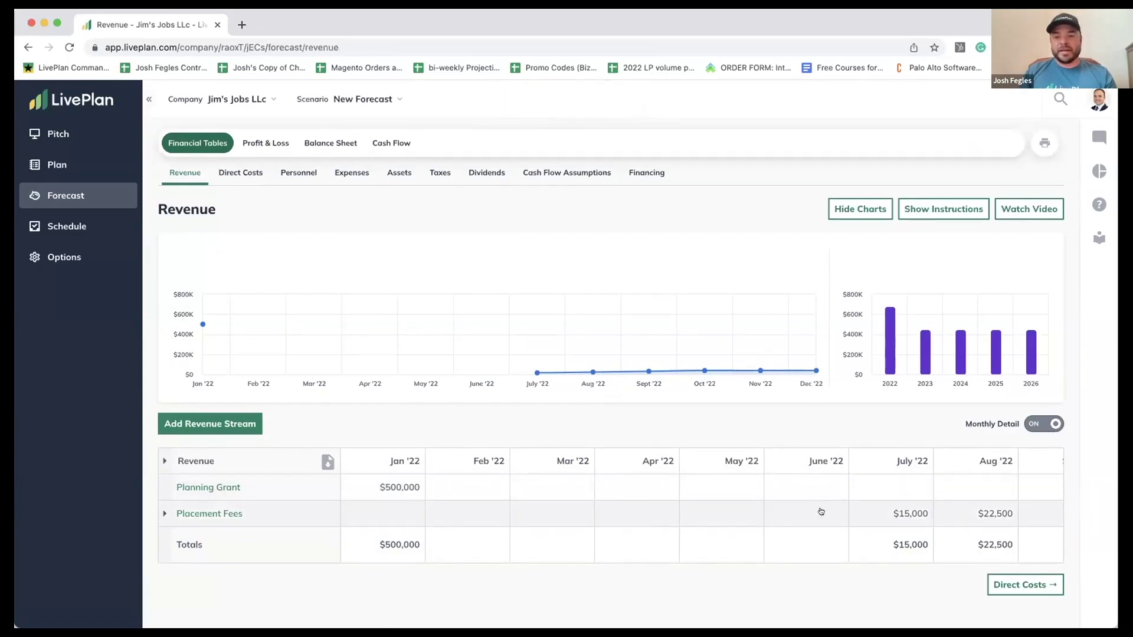
Step: Expand Placement Fees to show its Unit Sales and Unit Prices rows, scrolling across the yearly totals
scroll(819, 508, right, 5)
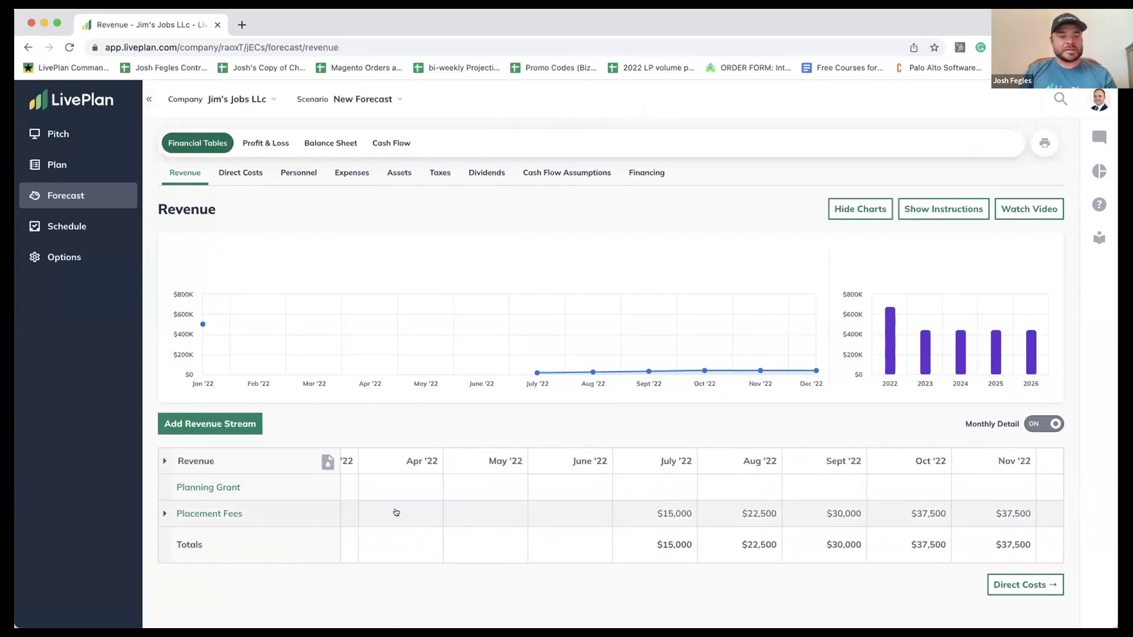
click(164, 512)
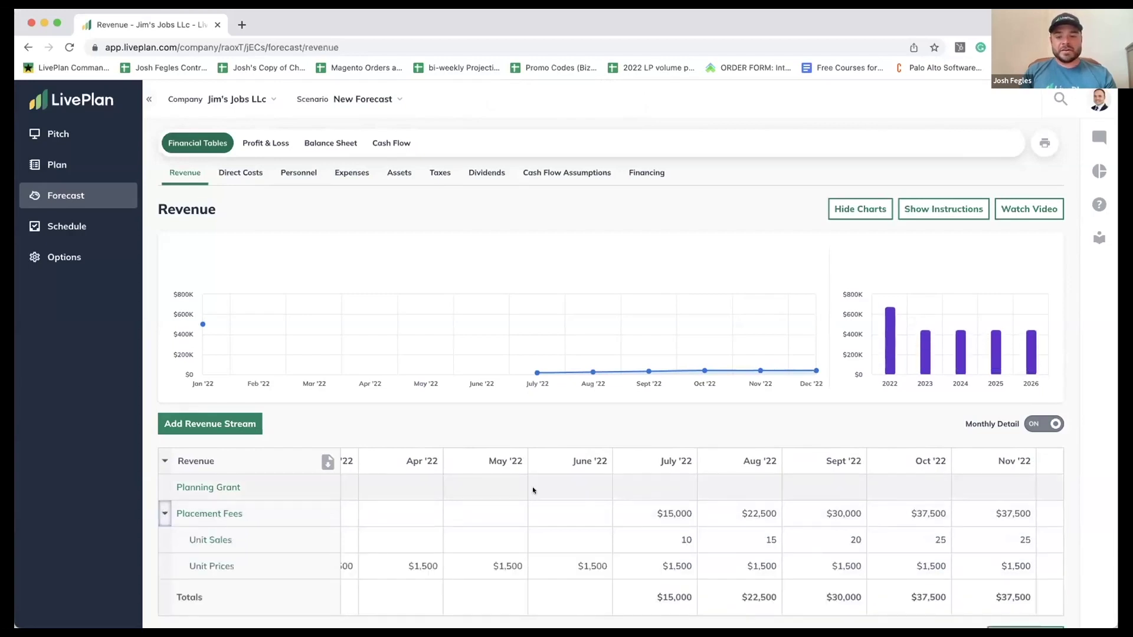
scroll(590, 520, down, 1)
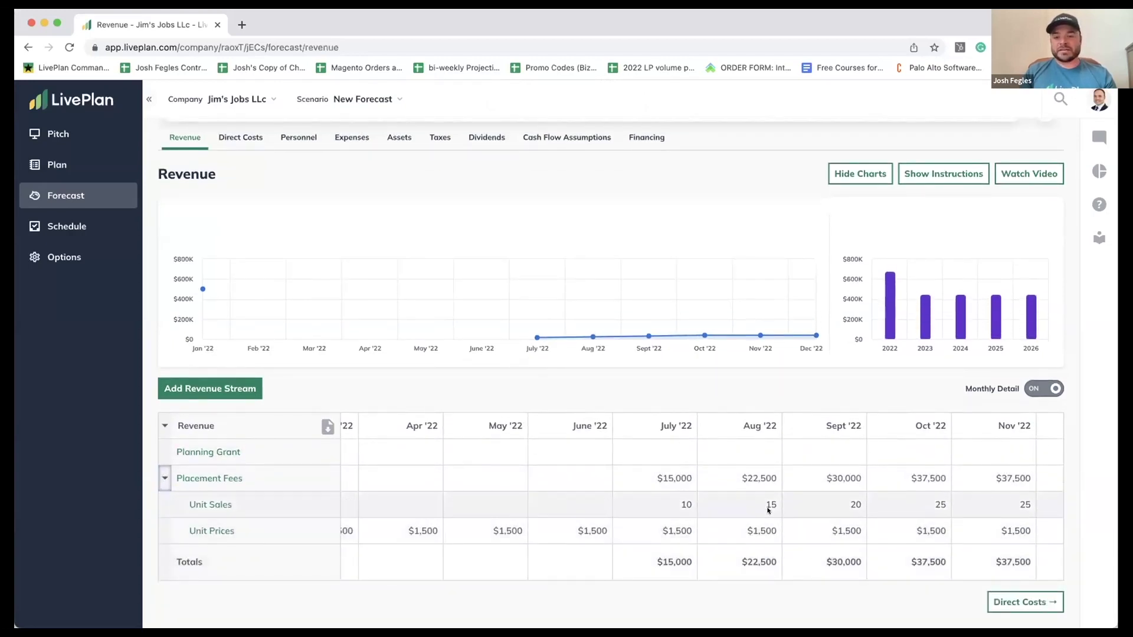
scroll(768, 506, right, 4)
scroll(767, 509, right, 1)
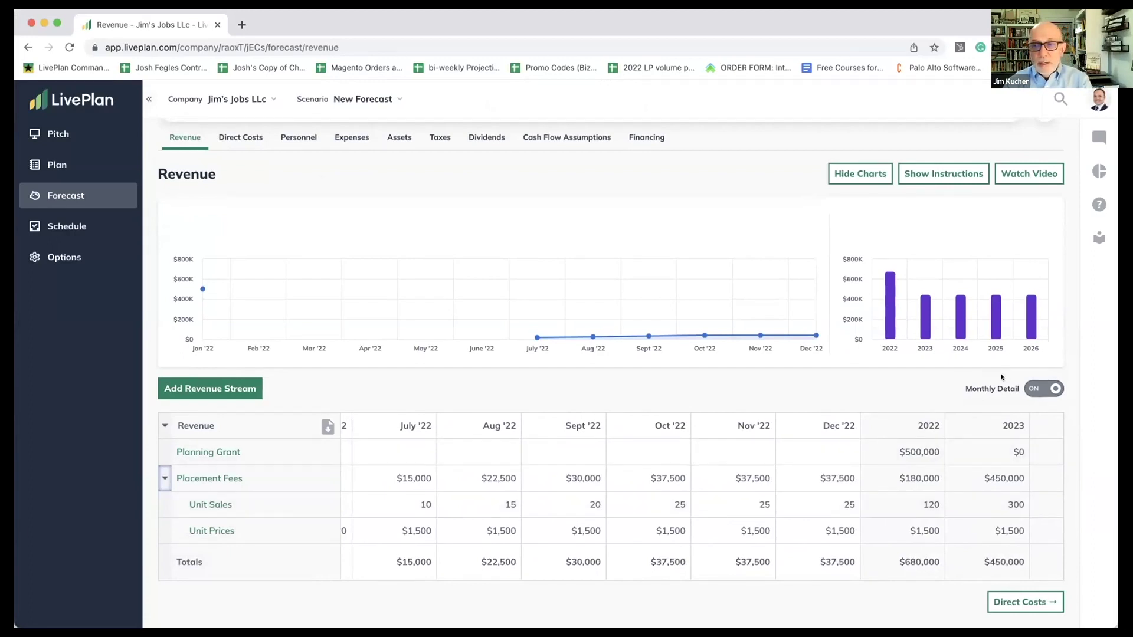
Step: Start a new revenue stream named Small Grant as a revenue-only stream
click(216, 390)
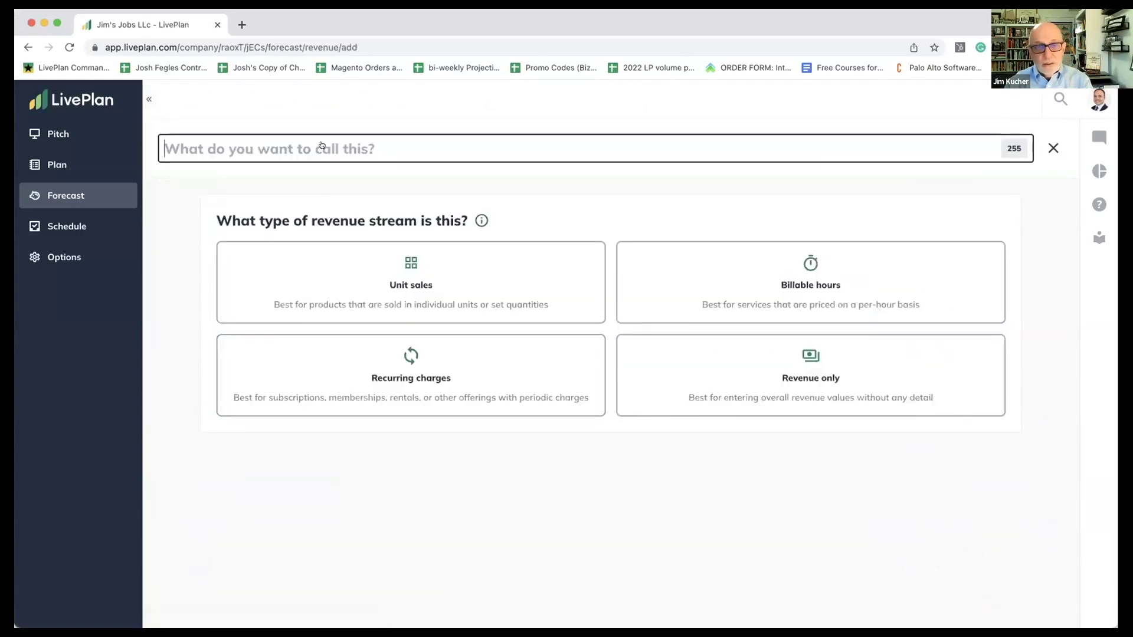
text(Small Grant)
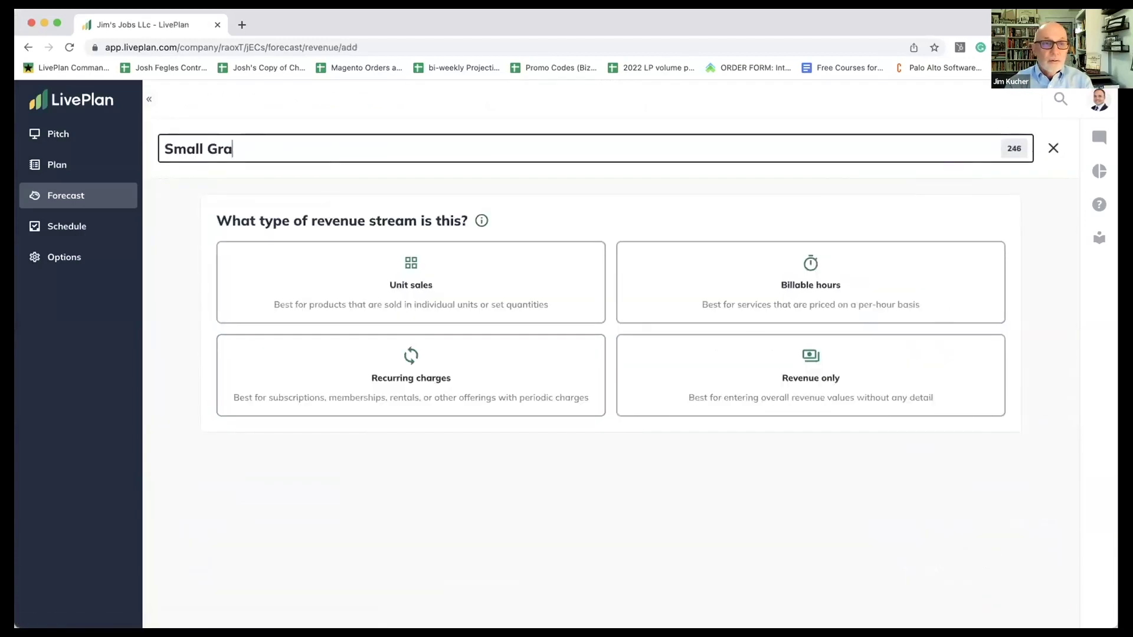
click(802, 374)
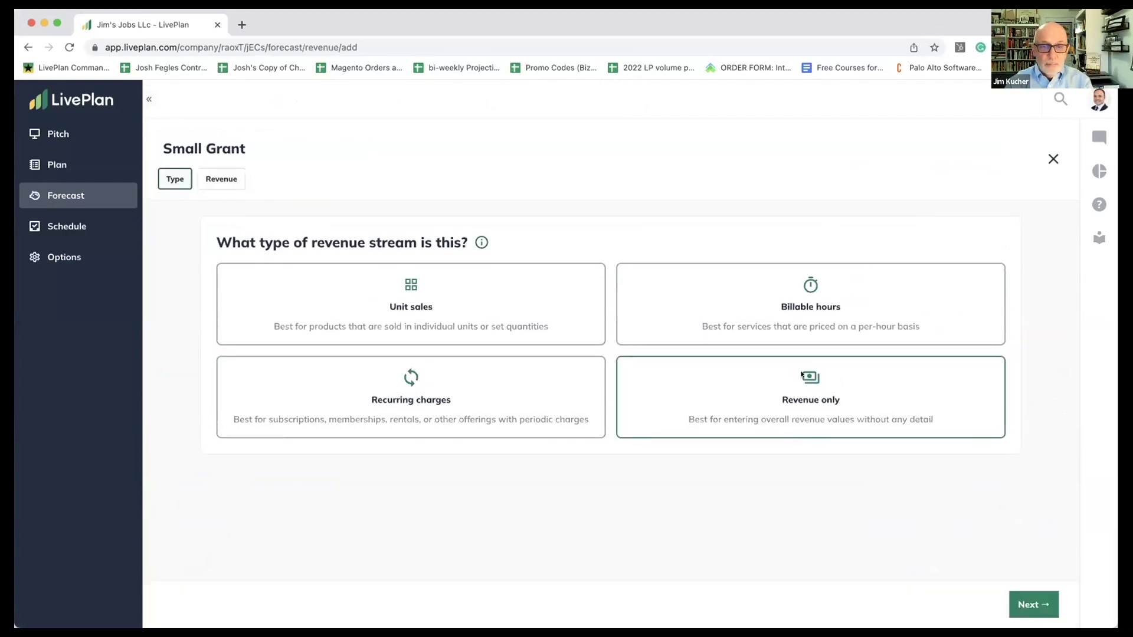
click(1032, 604)
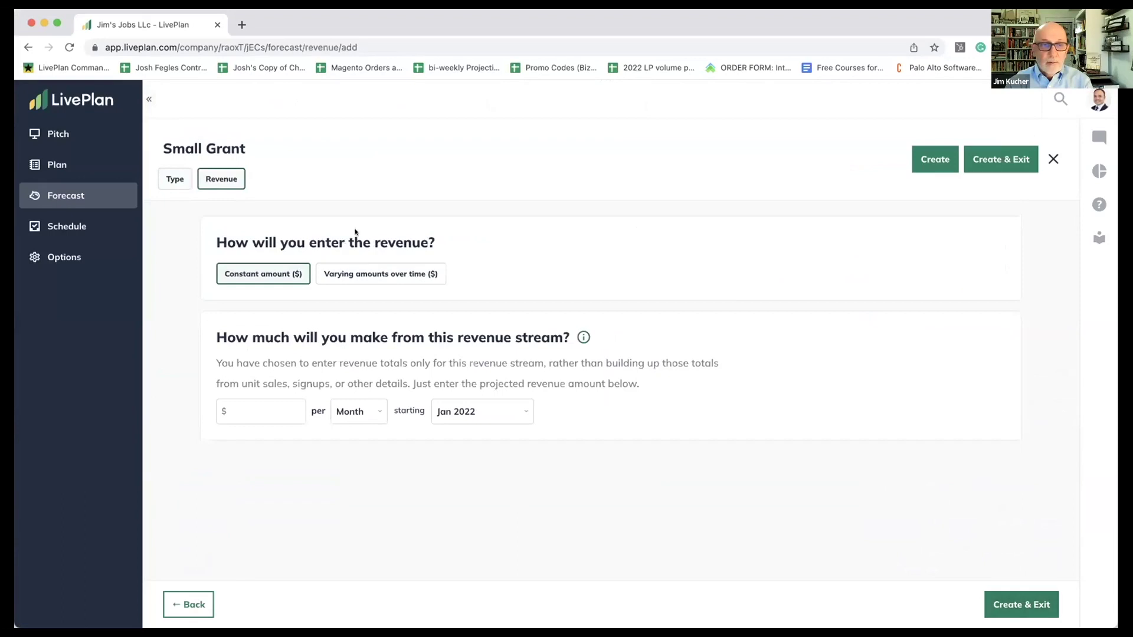
Step: Give Small Grant varying amounts with $200,000 in 2023 and save it
click(363, 274)
scroll(389, 336, down, 3)
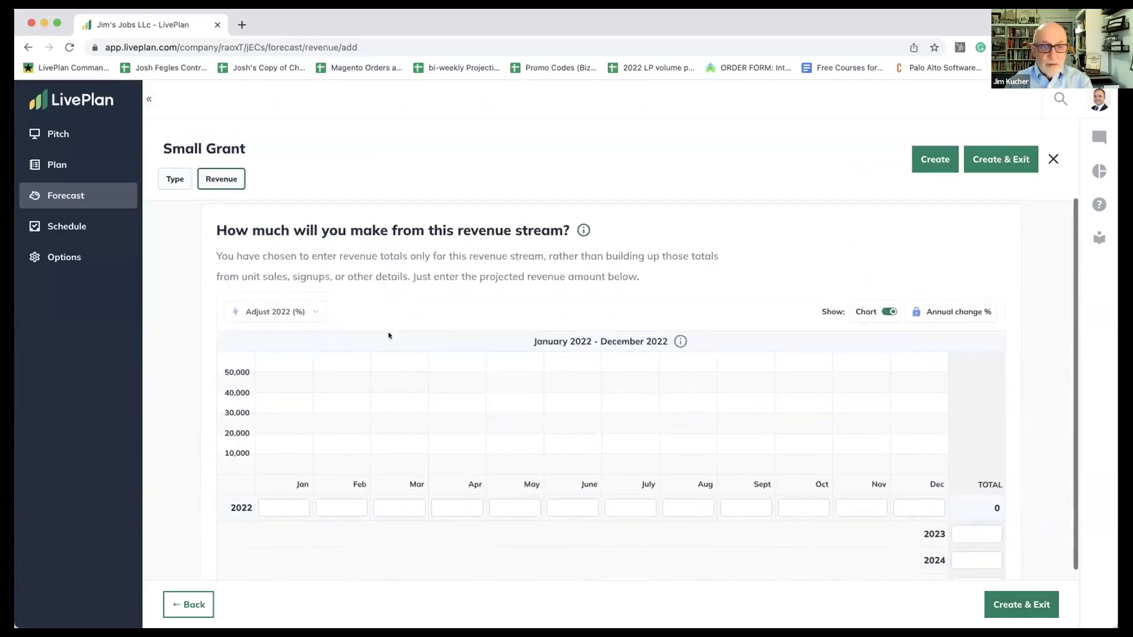
scroll(407, 378, down, 1)
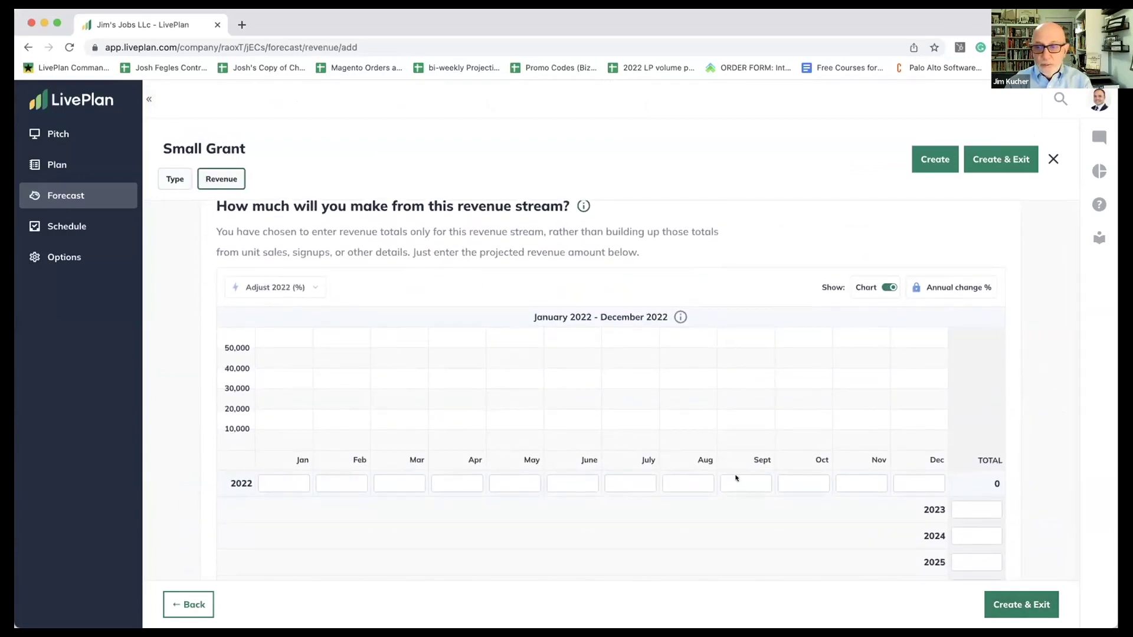
click(965, 509)
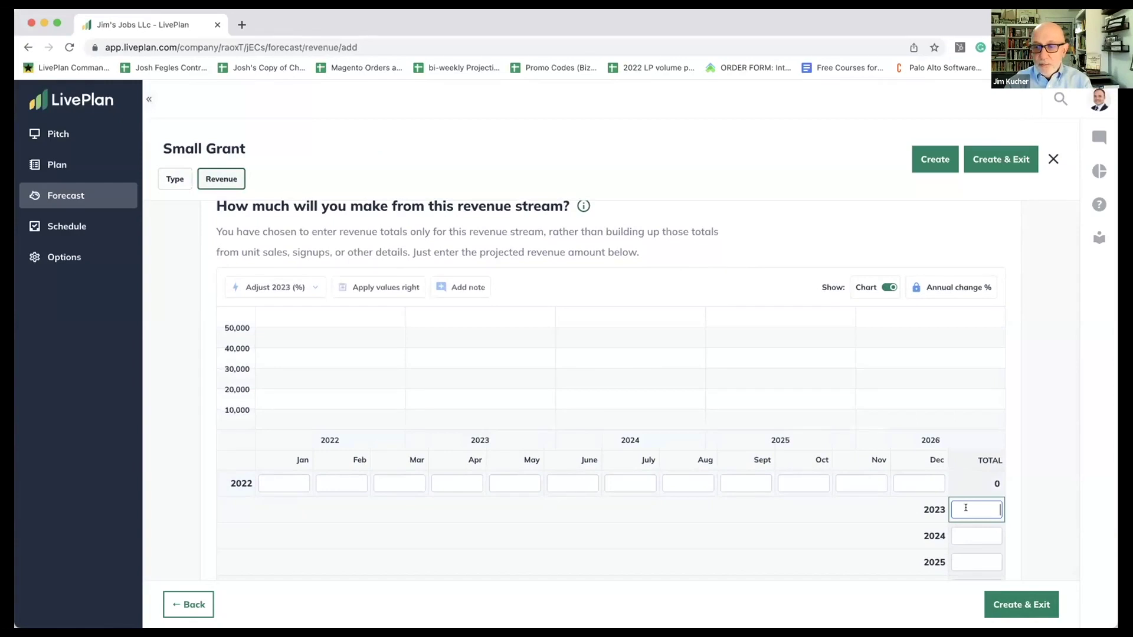
text(200000)
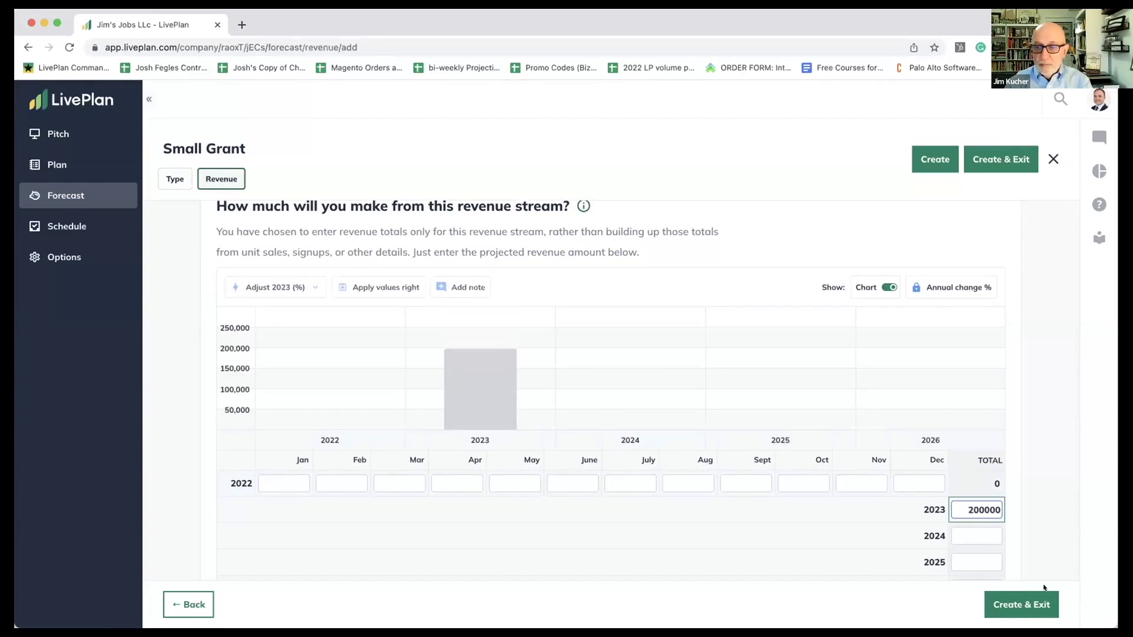
click(1028, 603)
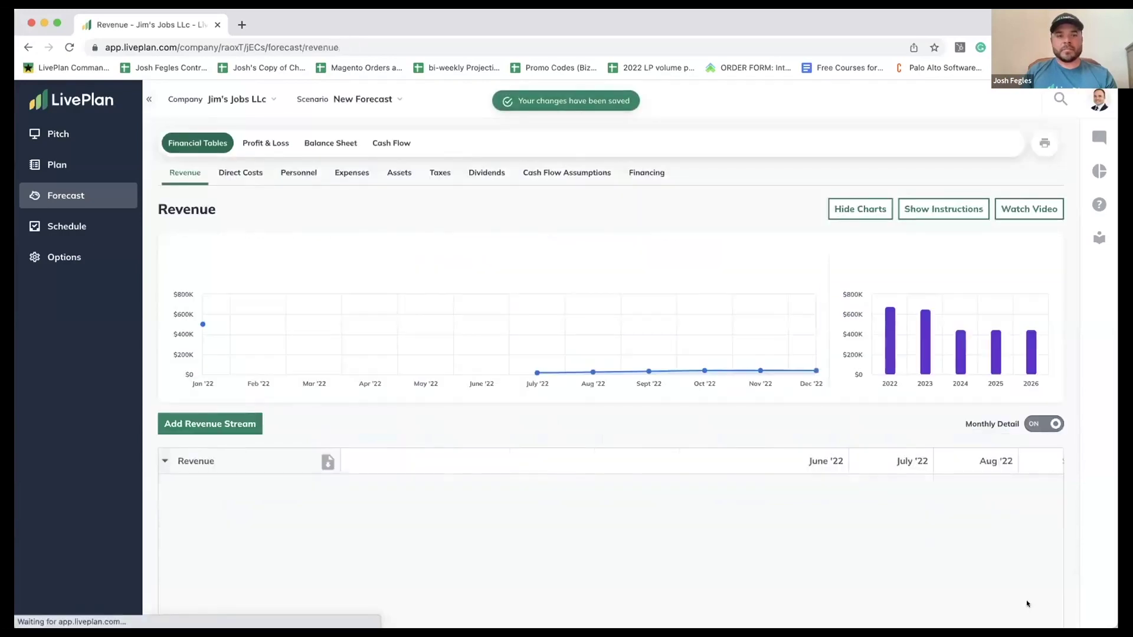
Step: Turn off Monthly Detail so the revenue table shows yearly totals for 2022–2026
mouse_move(233, 336)
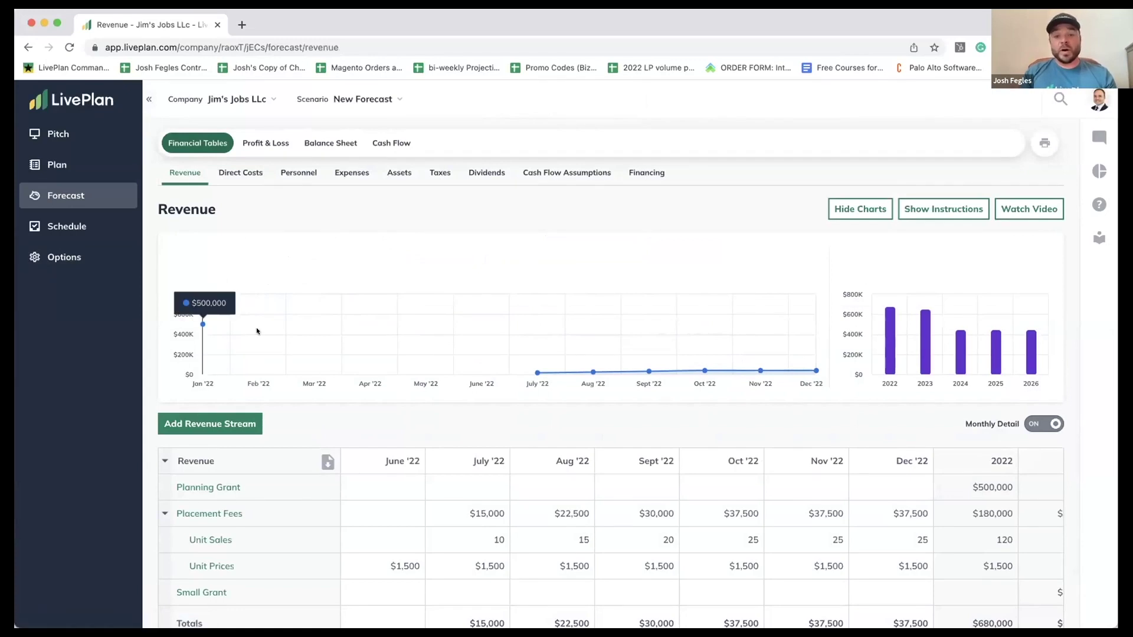
scroll(887, 444, down, 1)
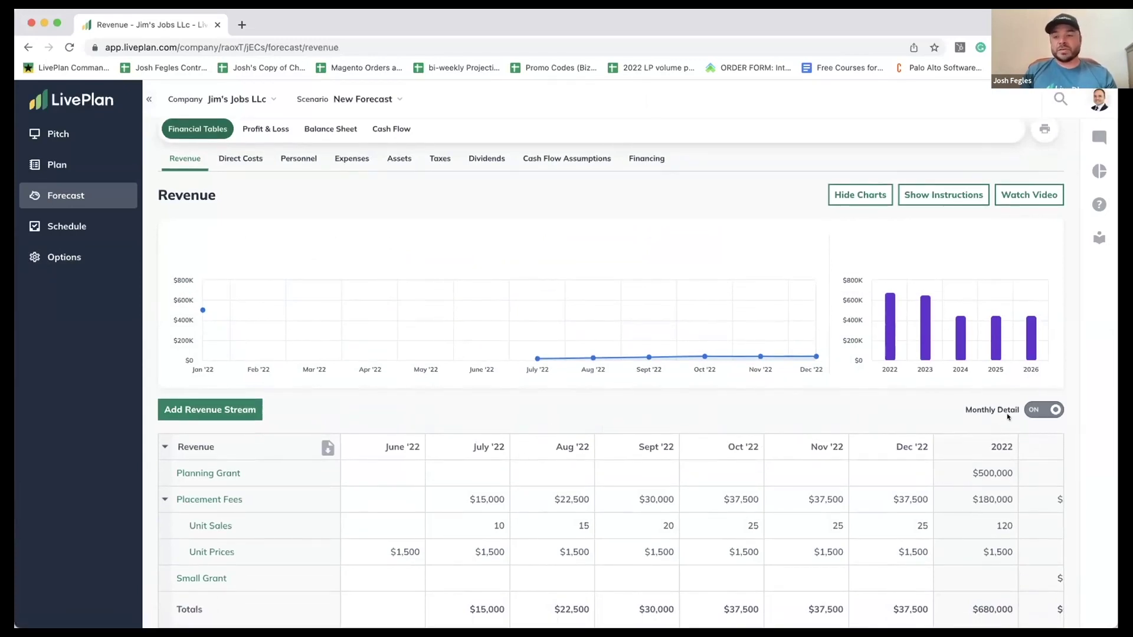
click(1028, 406)
scroll(801, 517, down, 2)
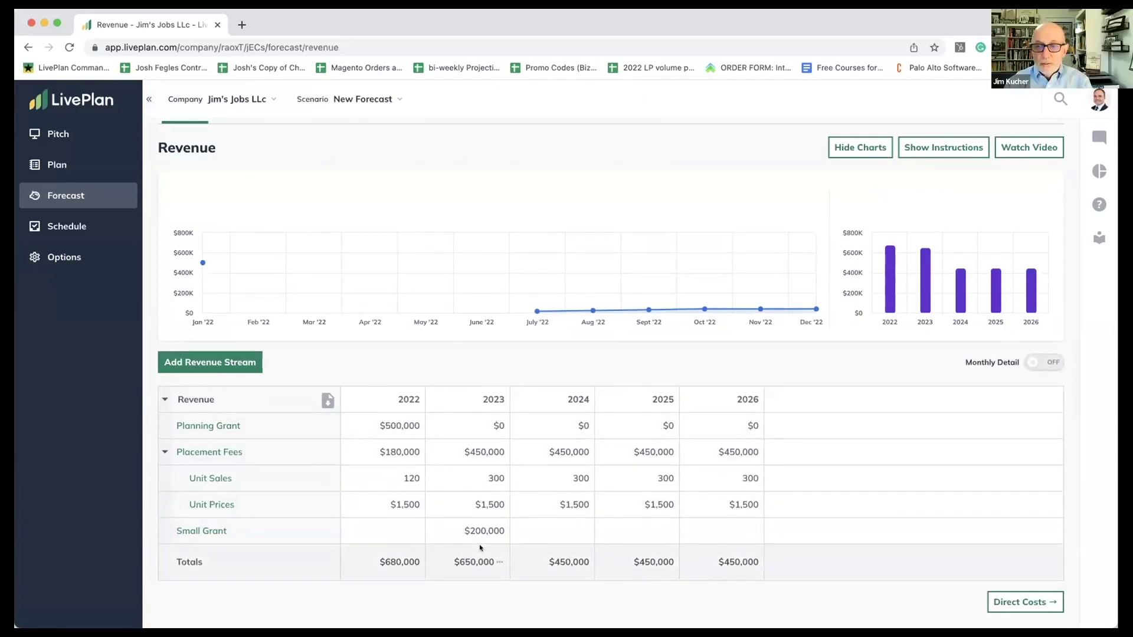
mouse_move(922, 285)
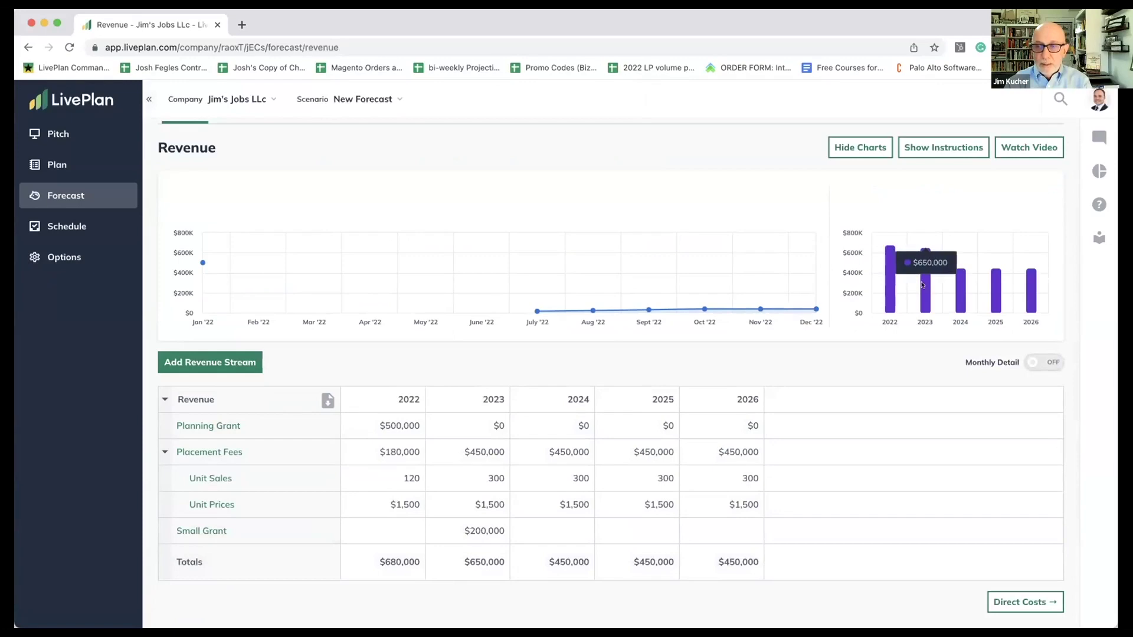